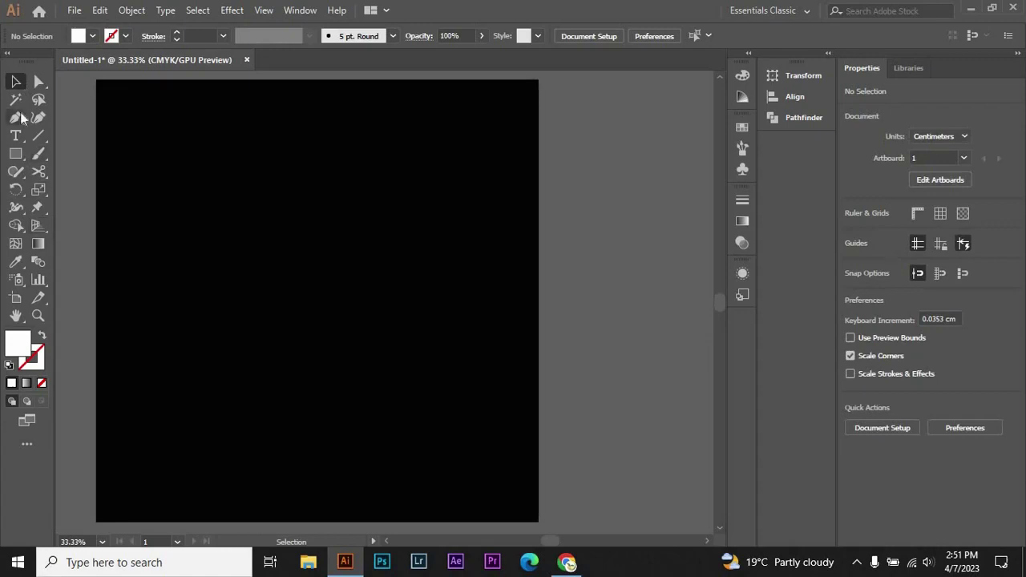
Draw a closed triangle with the Pen tool, base across the bottom and apex at top centre.
click(16, 117)
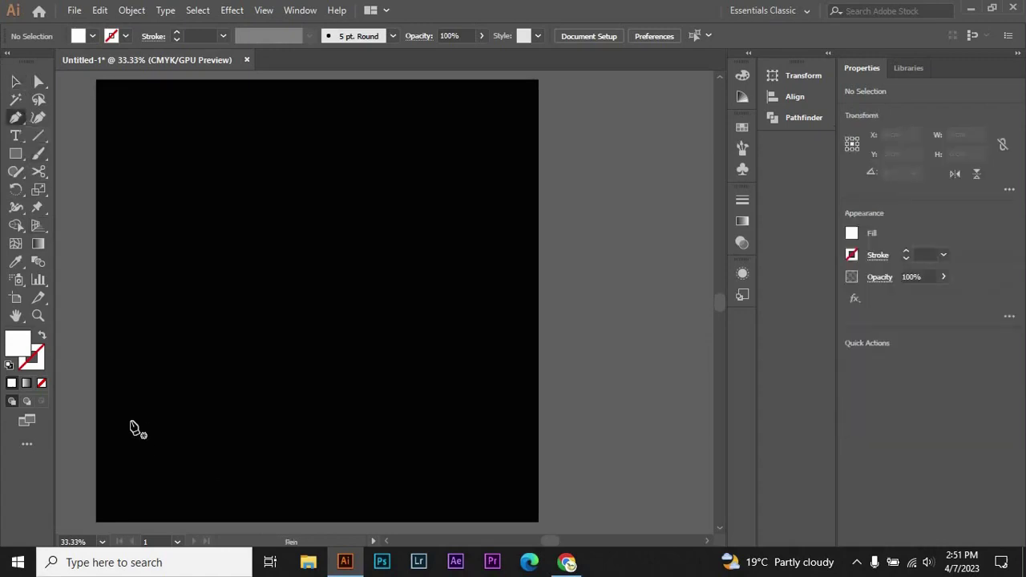
click(135, 425)
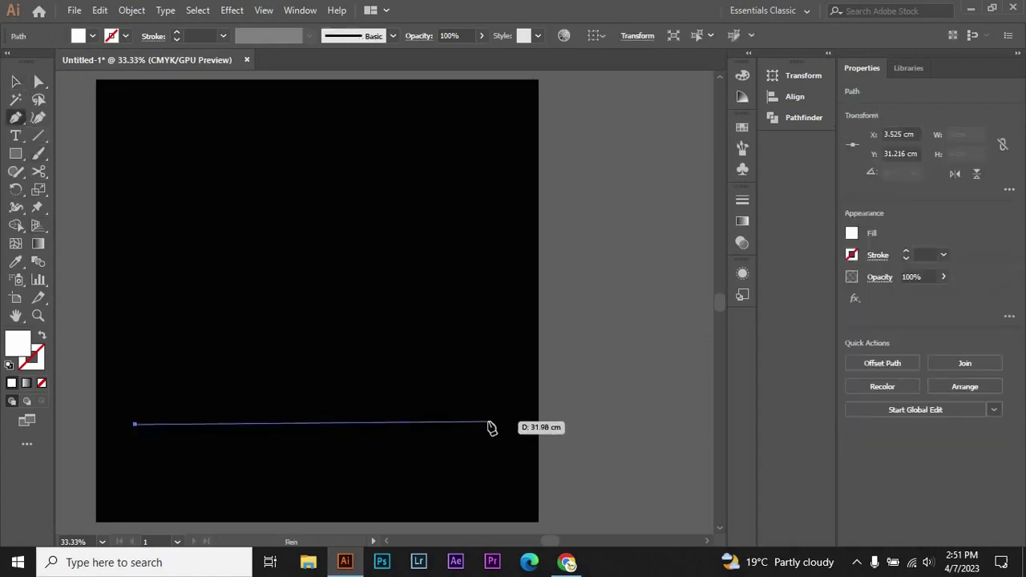
click(486, 424)
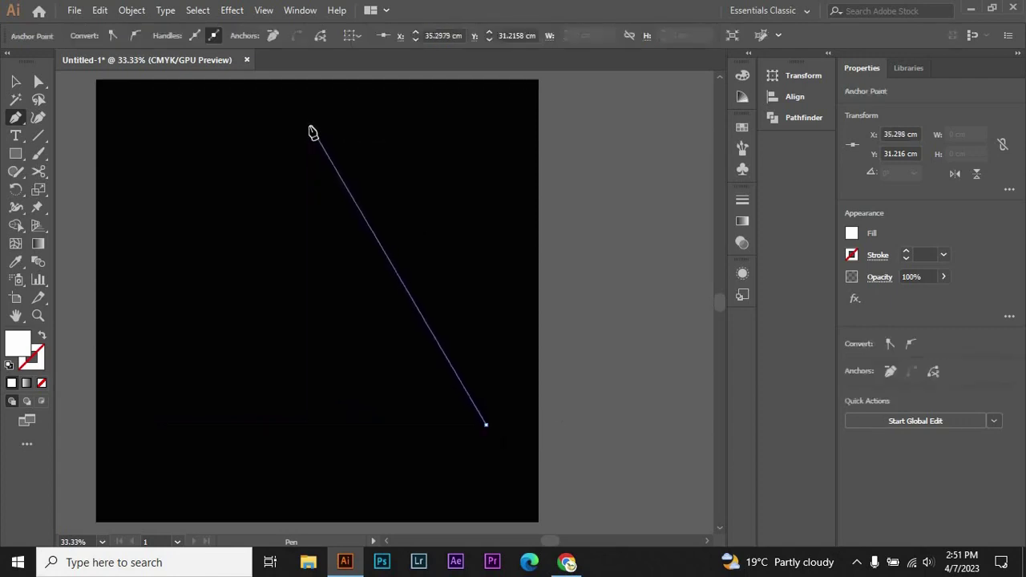
click(310, 127)
click(135, 422)
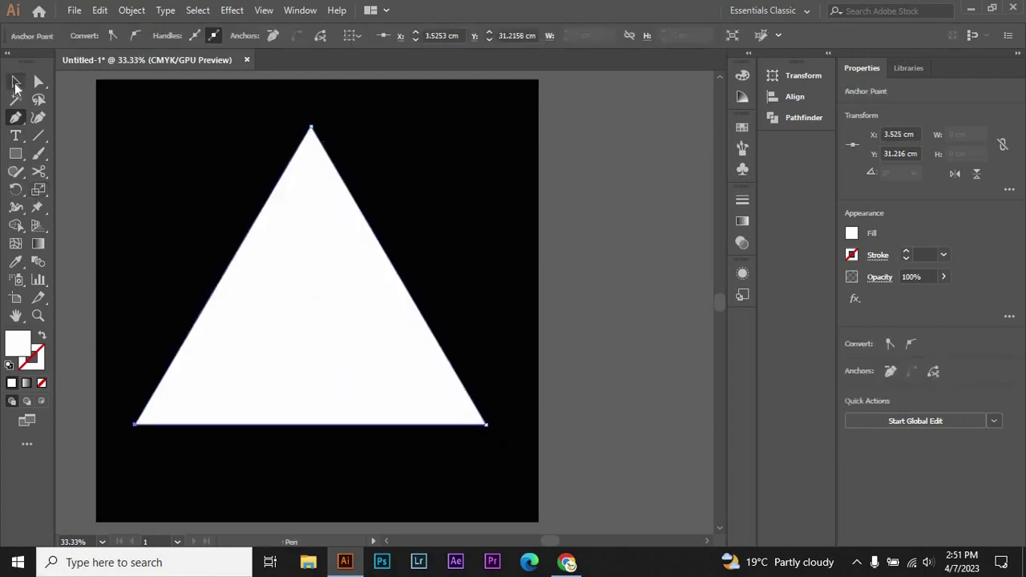
key(v)
Make the triangle a white outline with no fill and a 64 pt stroke.
click(42, 338)
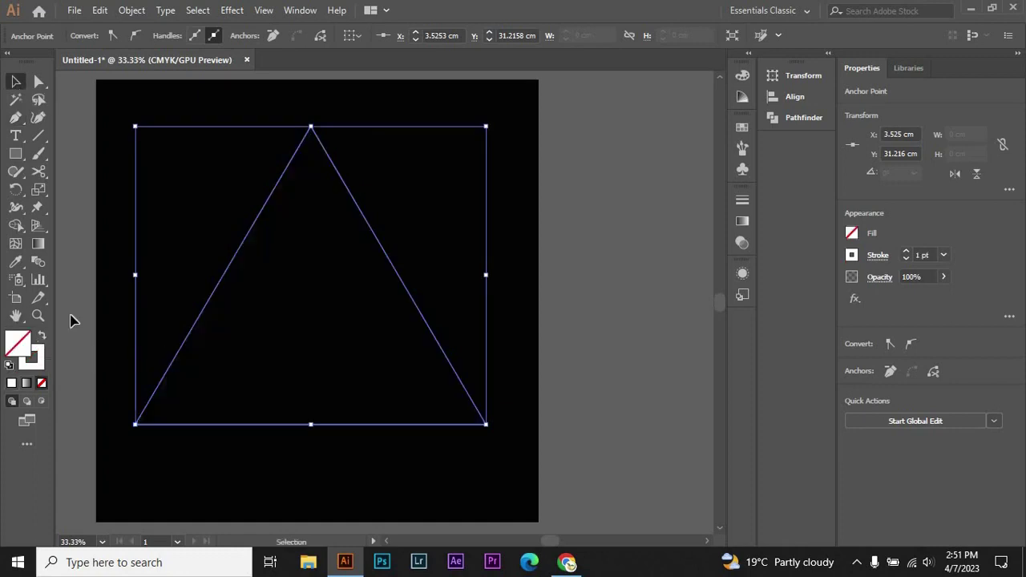
click(85, 288)
click(181, 349)
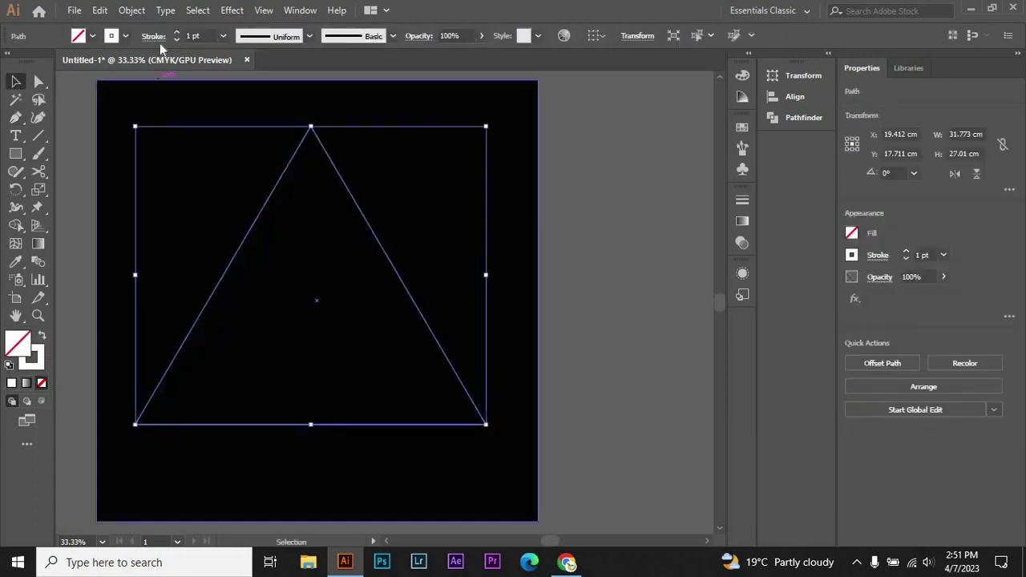
click(177, 33)
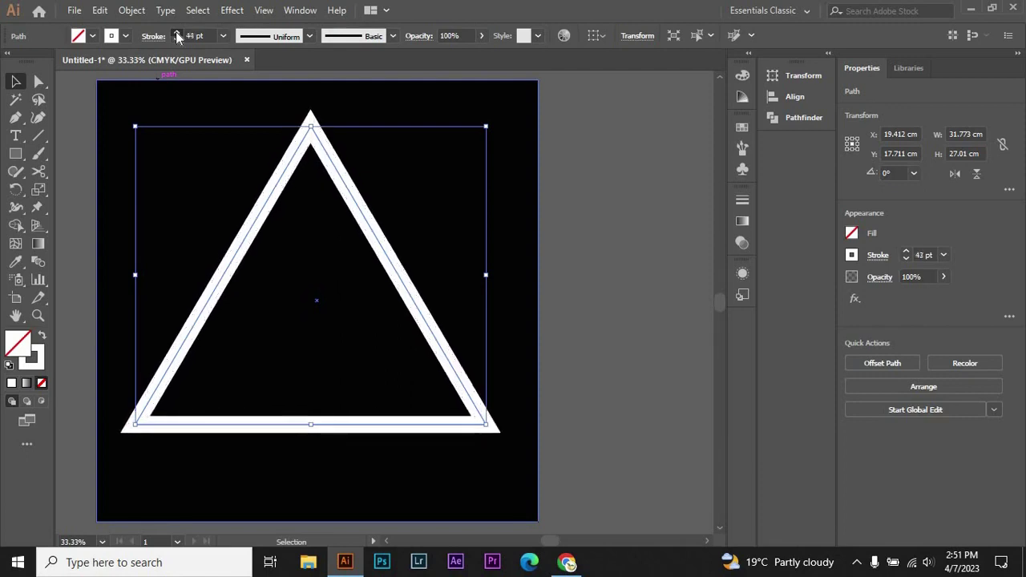
click(177, 32)
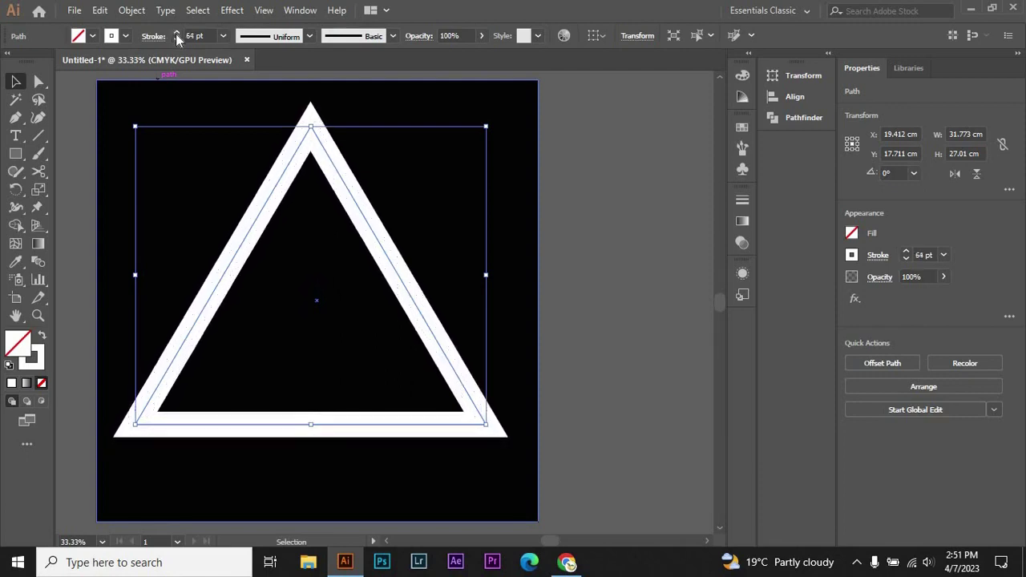
click(599, 236)
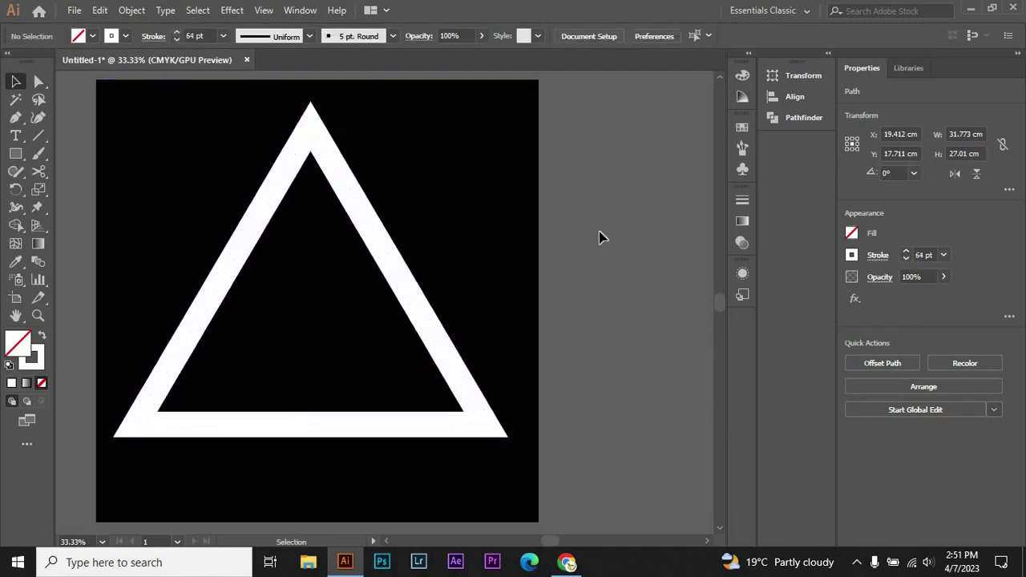
Copy the triangle, paste it in place, and scale the copy down.
click(390, 267)
click(100, 9)
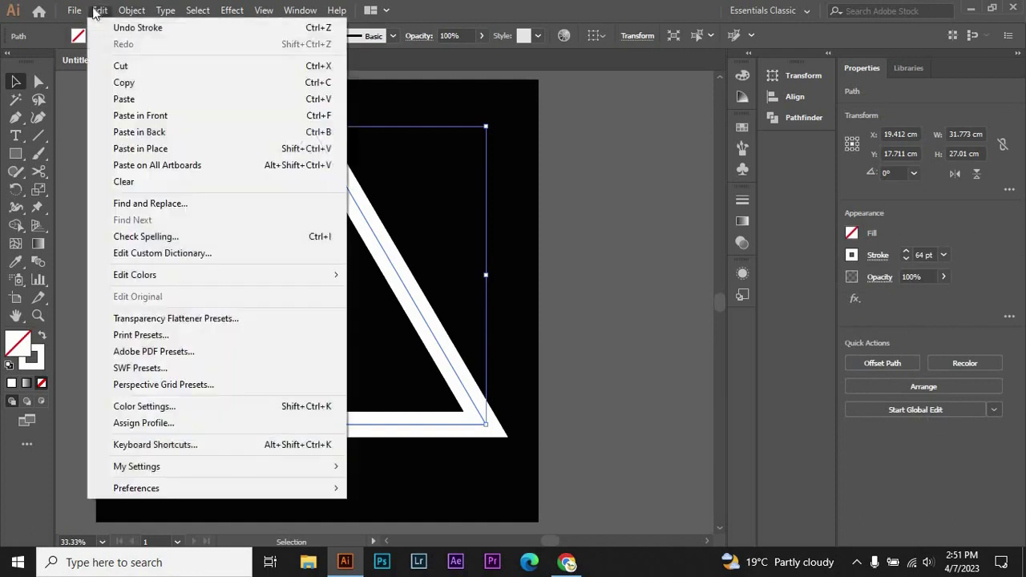
click(120, 82)
click(99, 10)
click(170, 149)
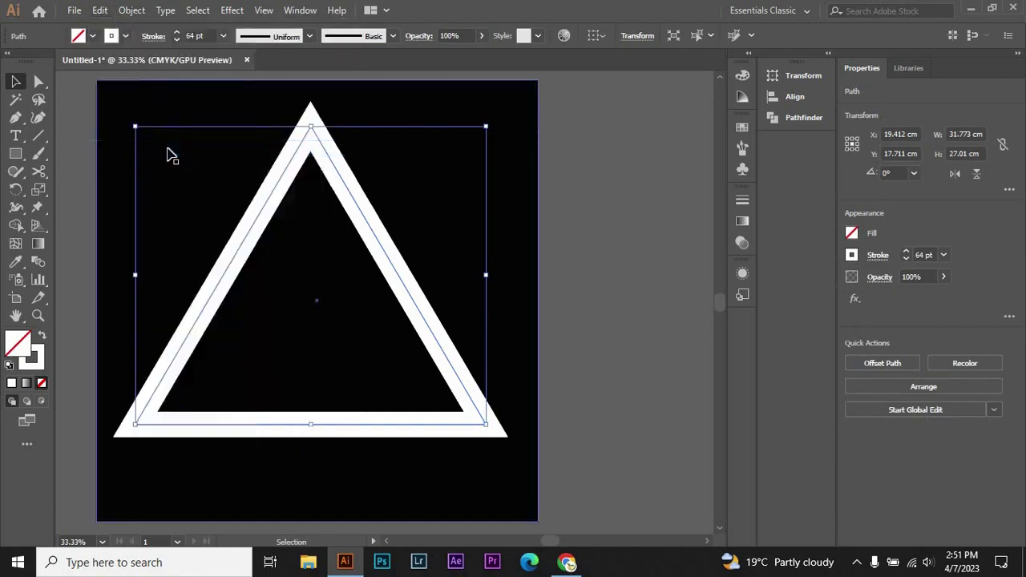
drag(137, 128, 204, 181)
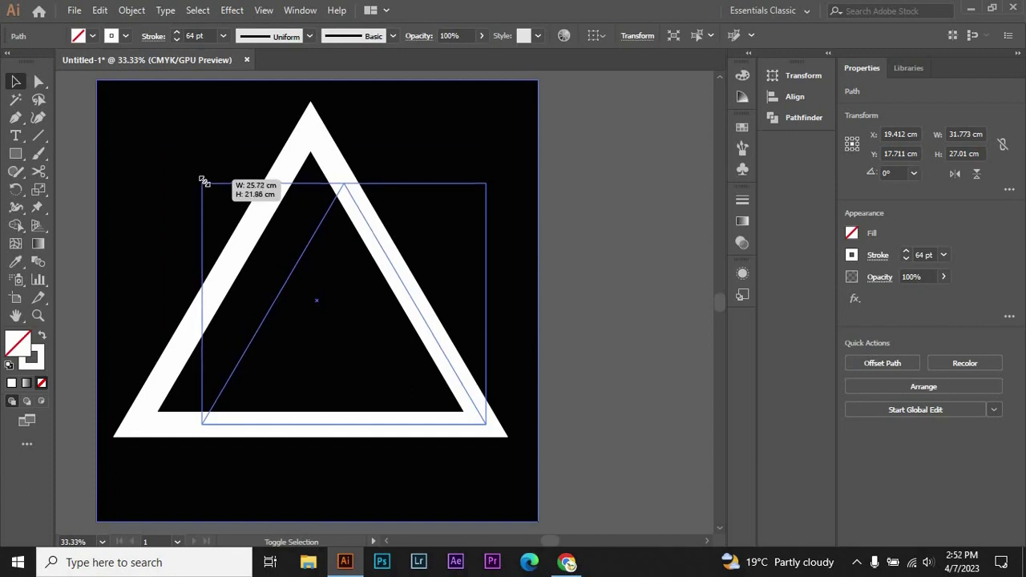
drag(203, 181, 196, 178)
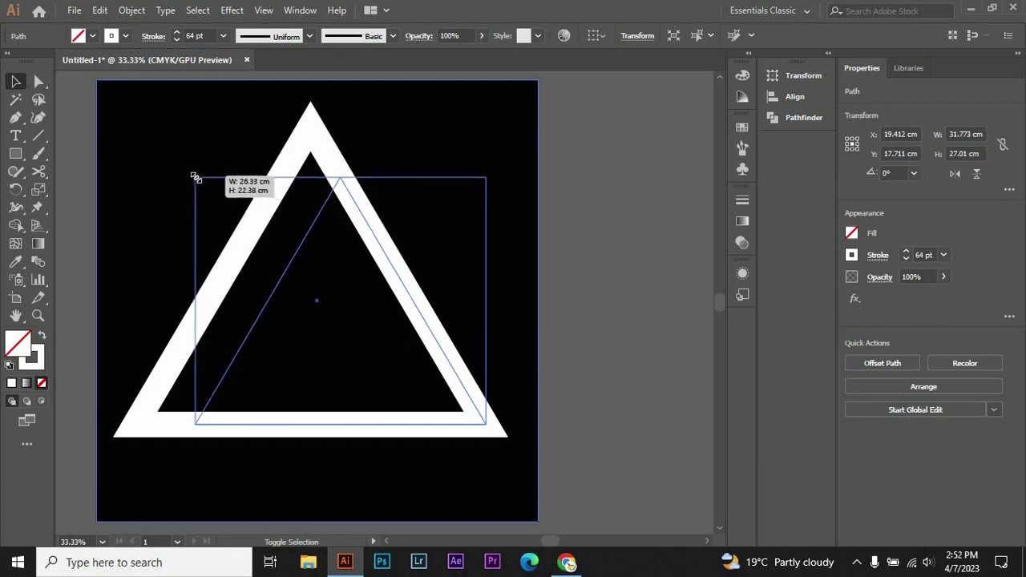
Centre the smaller triangle horizontally on the big one and nudge it down to overlap.
shift+click(269, 204)
click(643, 38)
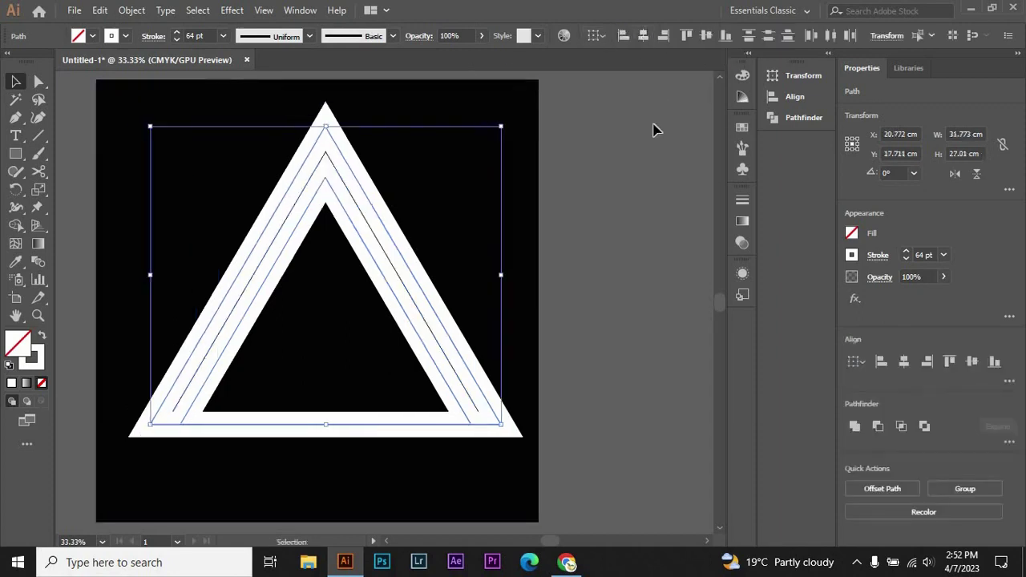
click(553, 204)
click(388, 290)
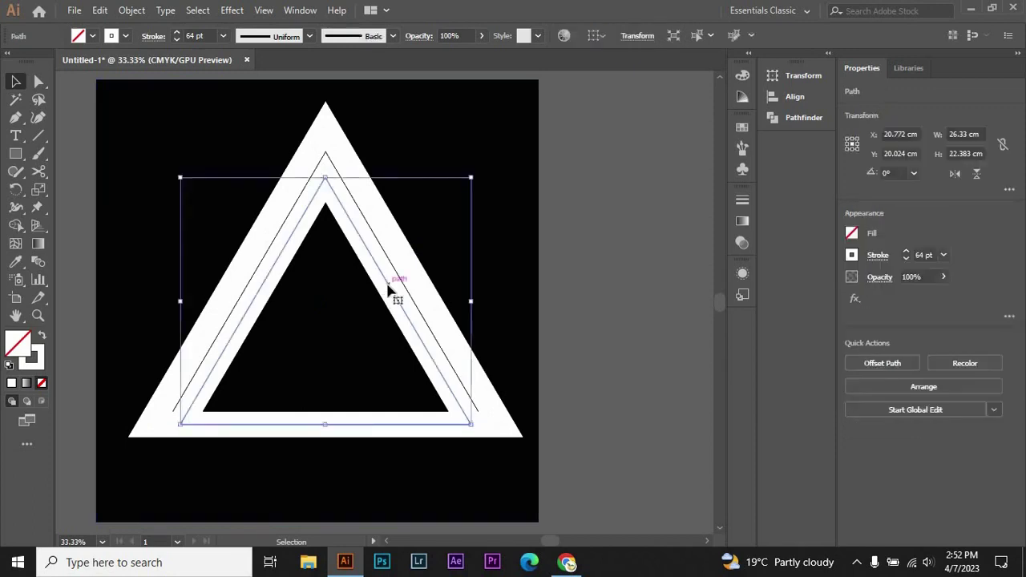
key(shift+Down)
key(shift+Down)
key(shift+Down)
key(shift+Down)
key(shift+Down)
key(shift+Down)
key(shift+Down)
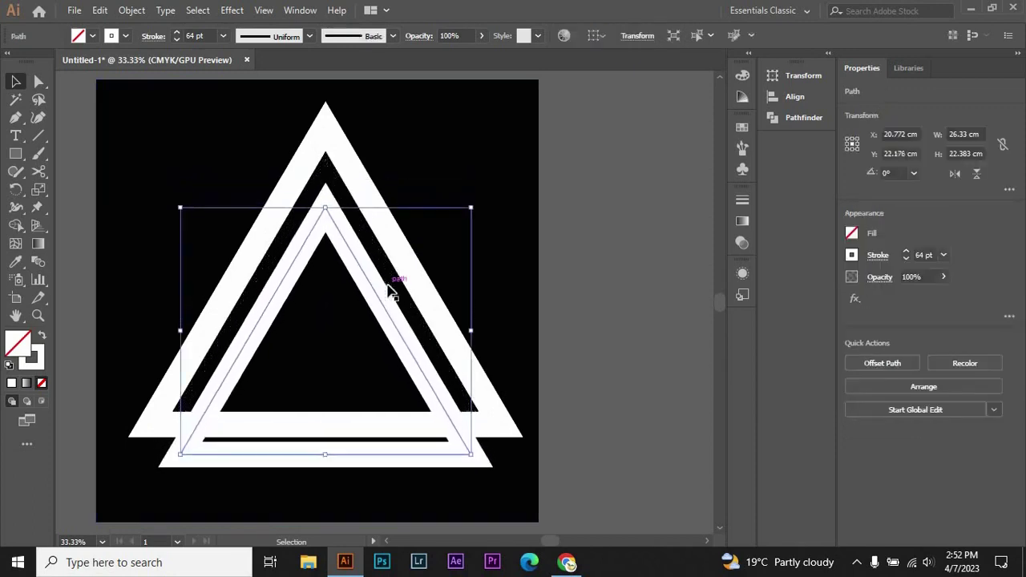
key(shift+Down)
key(shift+Down)
key(shift+Down)
key(shift+Down)
key(shift+Down)
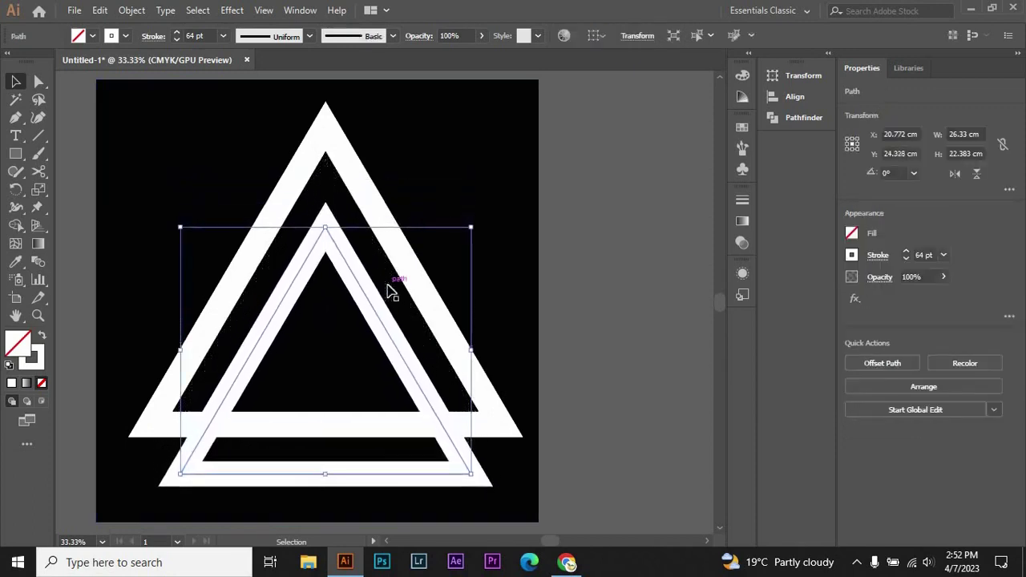
key(shift+Down)
key(shift+Down)
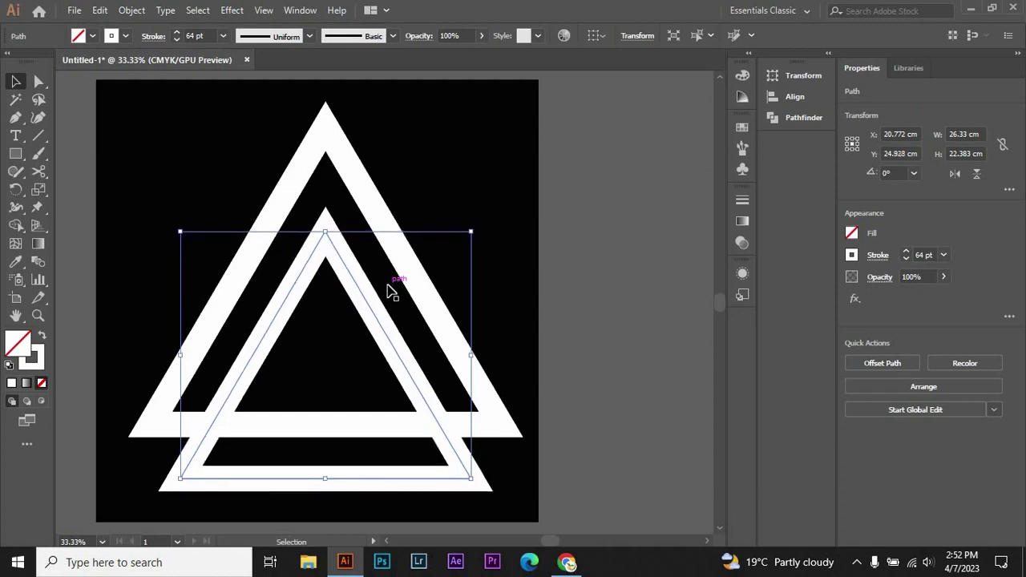
click(587, 264)
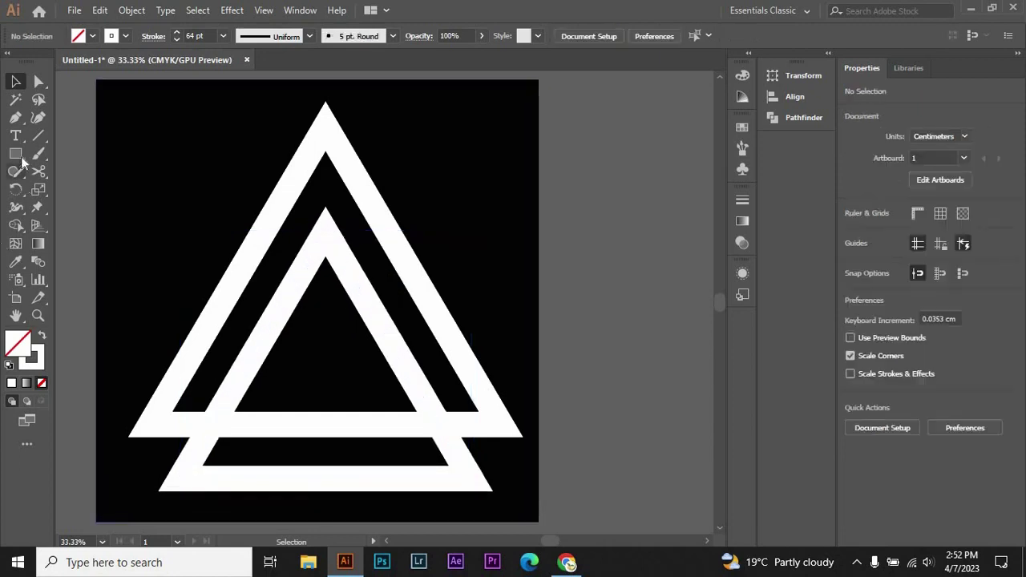
Draw two horizontal bars across the triangles, one mid-height and one higher, then select everything.
click(15, 117)
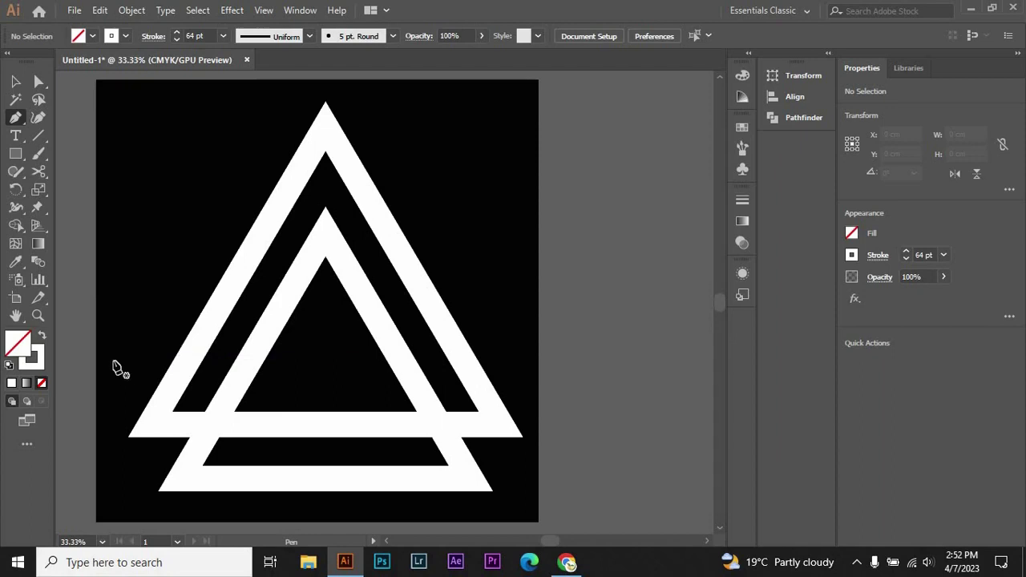
click(114, 367)
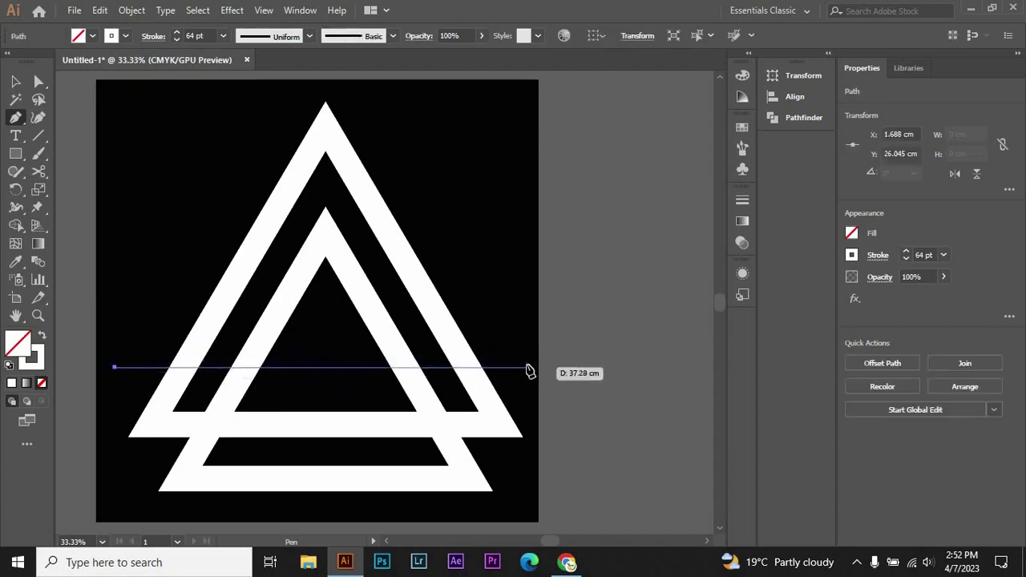
click(527, 367)
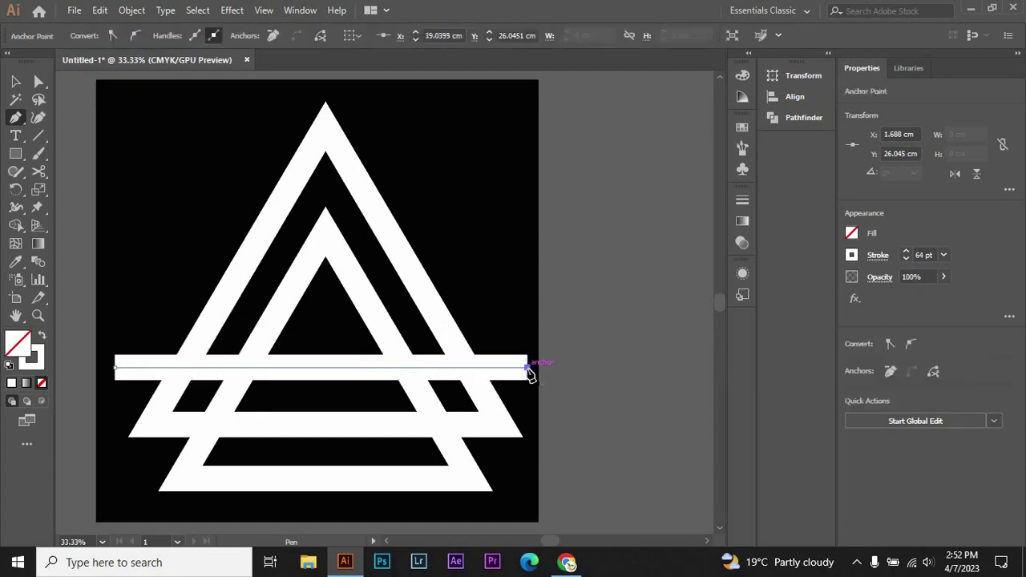
click(18, 118)
click(150, 309)
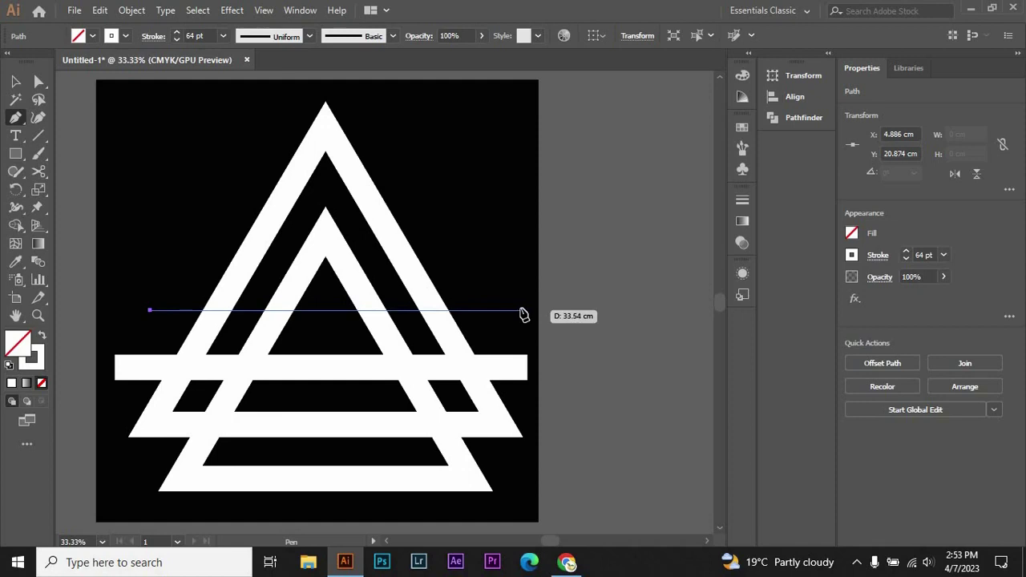
click(521, 310)
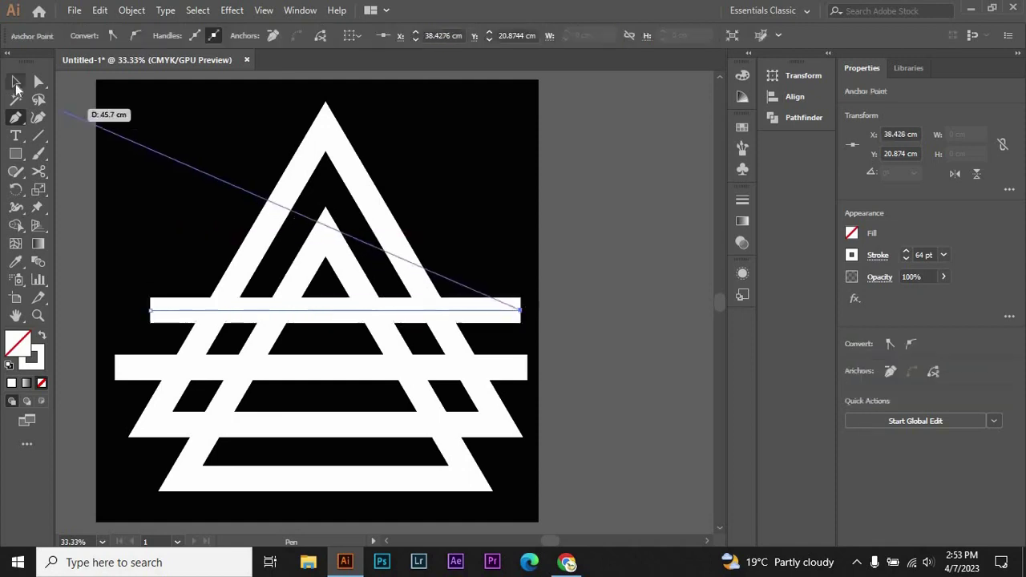
click(16, 84)
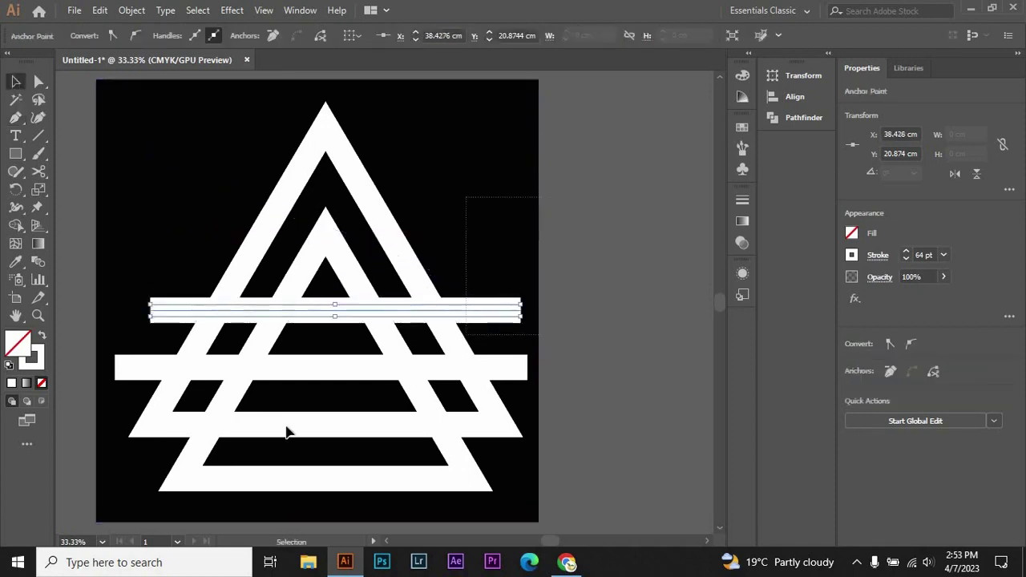
drag(119, 512, 177, 317)
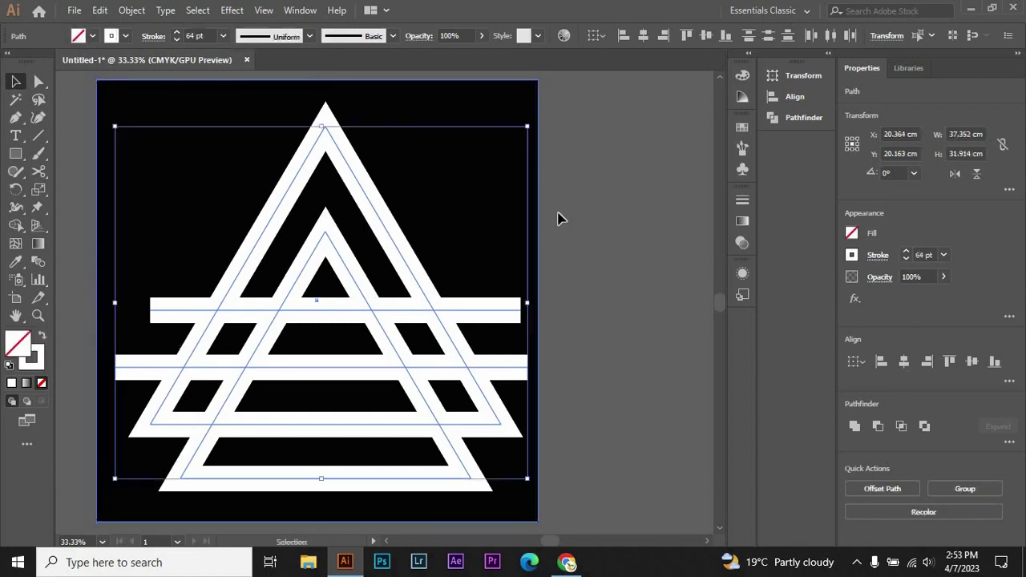
Expand the stroked artwork and divide it at every overlap with Pathfinder Divide.
click(128, 11)
click(192, 166)
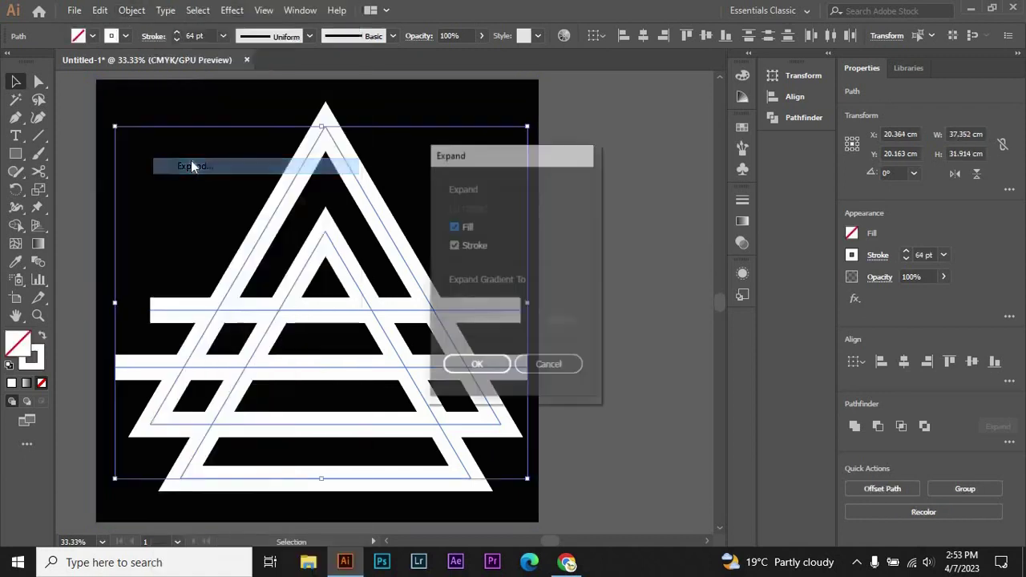
click(477, 364)
click(772, 118)
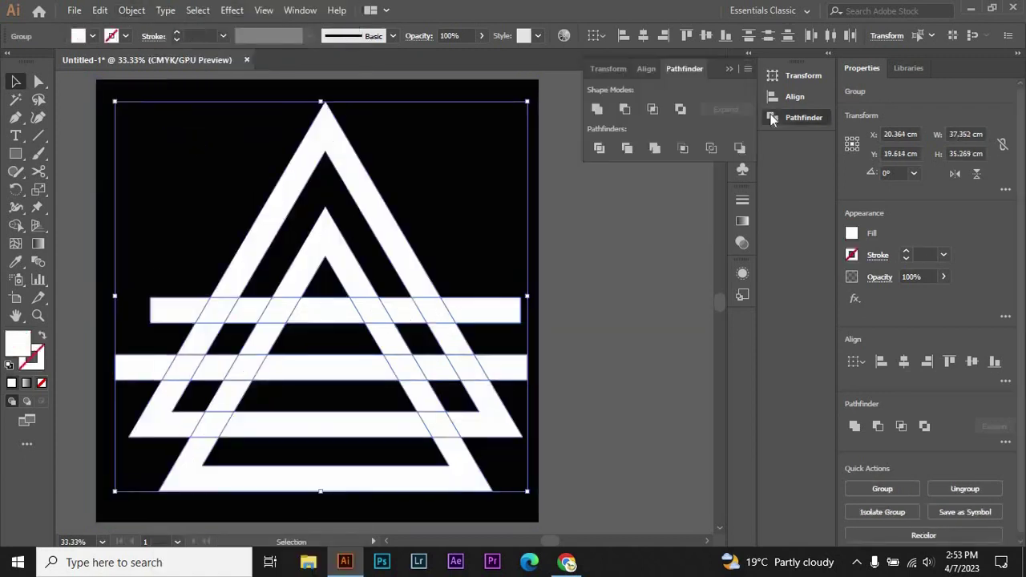
click(599, 148)
Ungroup the divided artwork into separate pieces.
click(625, 253)
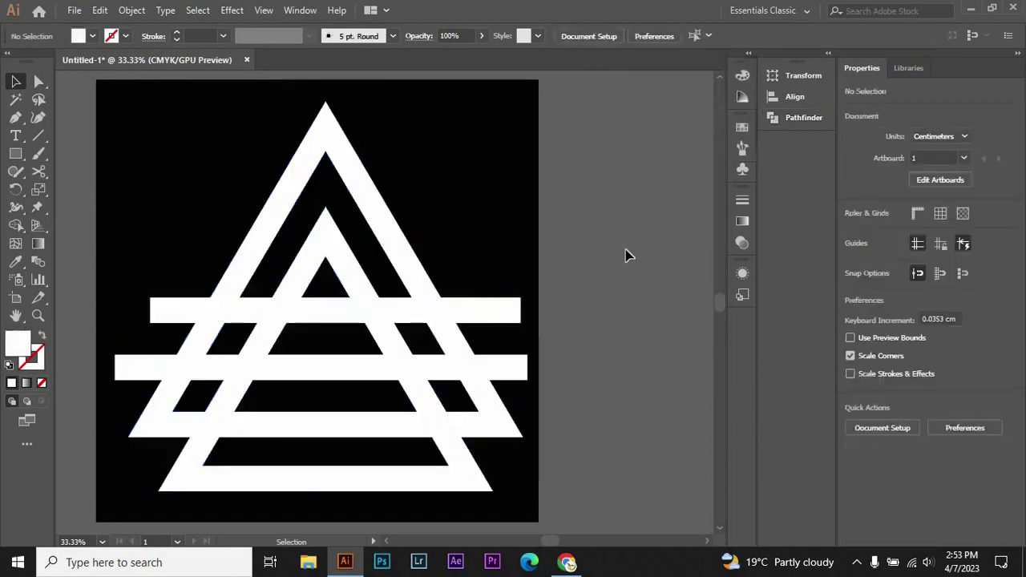
click(501, 316)
right_click(501, 317)
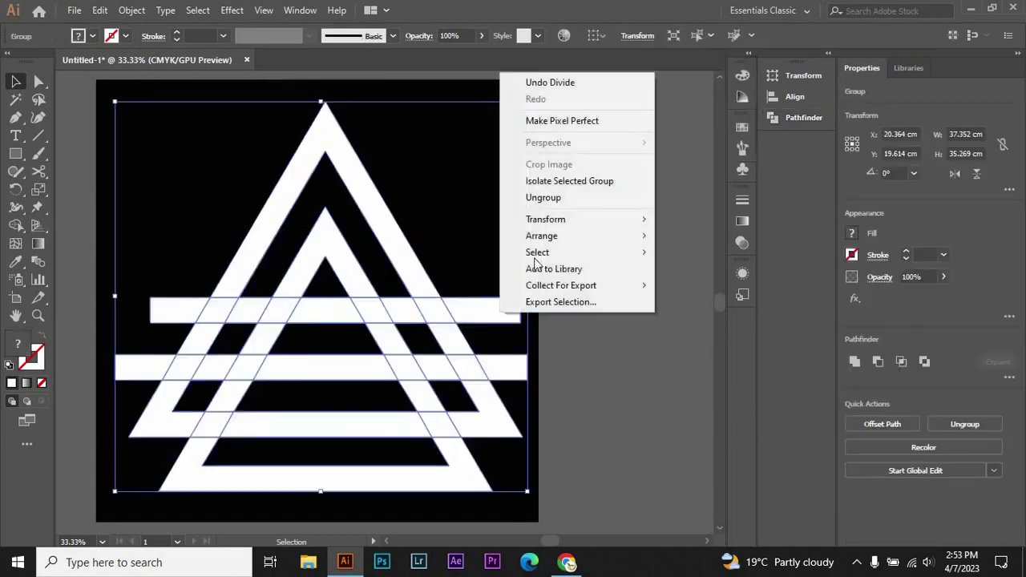
click(537, 198)
click(540, 206)
Select the bar ends, the diagonal between them, and the bottom triangle pieces.
click(503, 307)
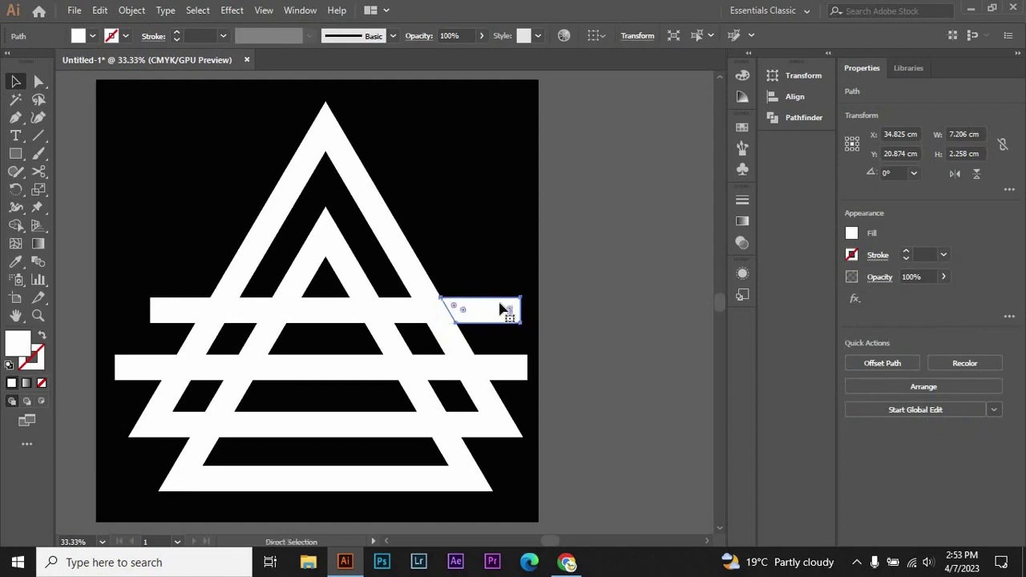
shift+click(504, 368)
shift+click(454, 344)
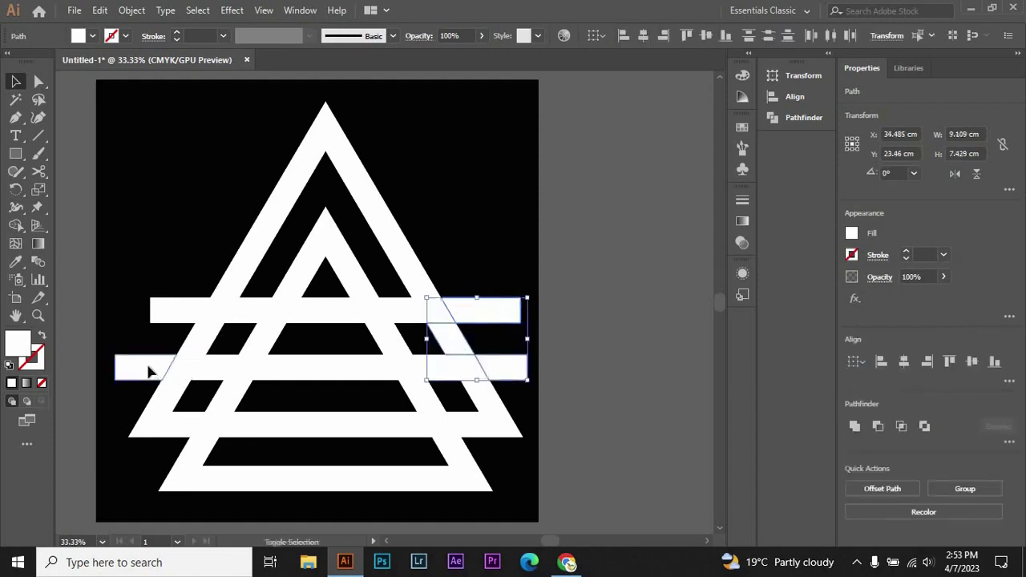
shift+click(149, 370)
shift+click(180, 314)
shift+click(240, 474)
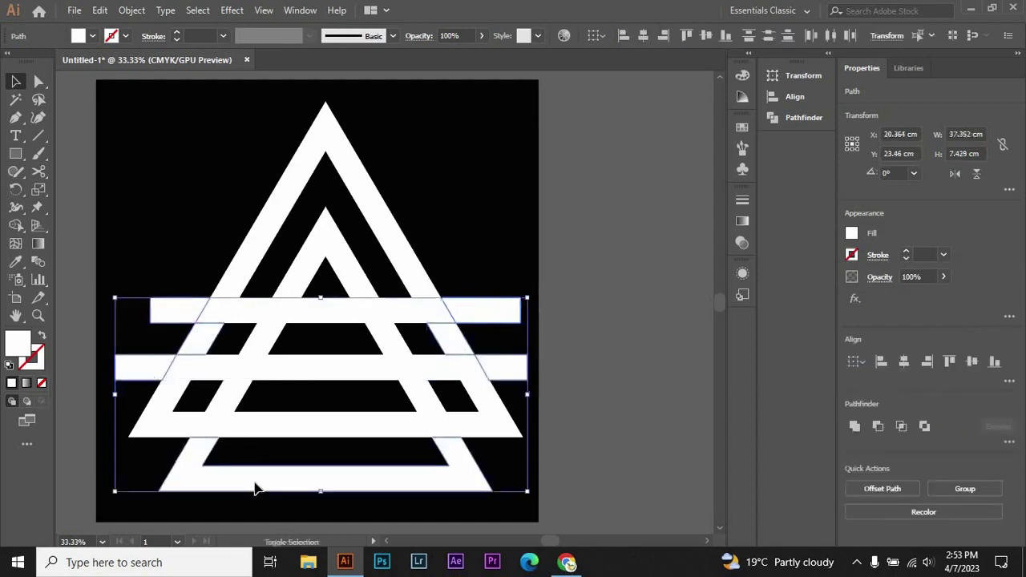
shift+click(284, 432)
Delete the selected pieces, undo to restore them, then select the five left-stripe pieces.
key(Delete)
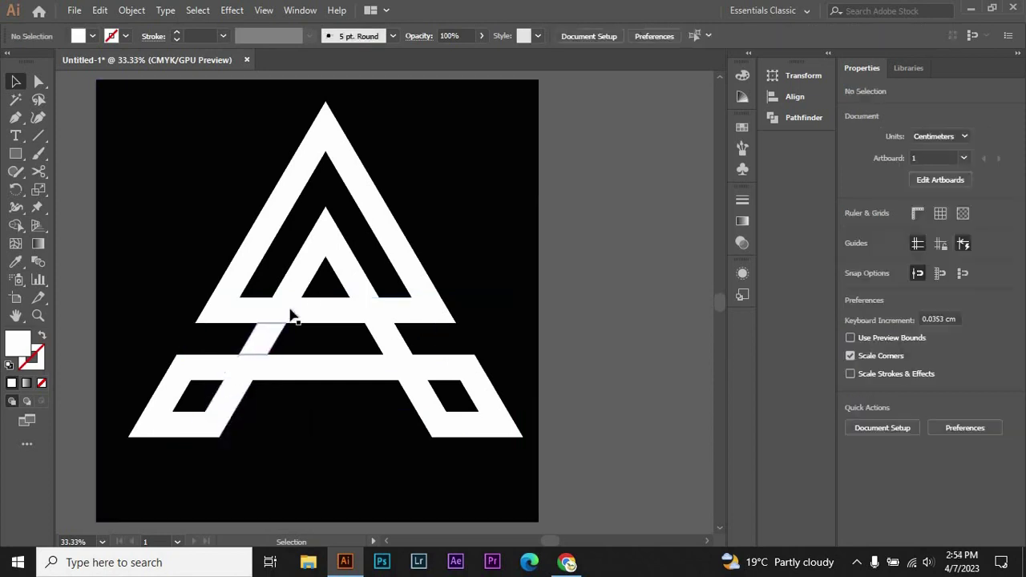
key(ctrl+z)
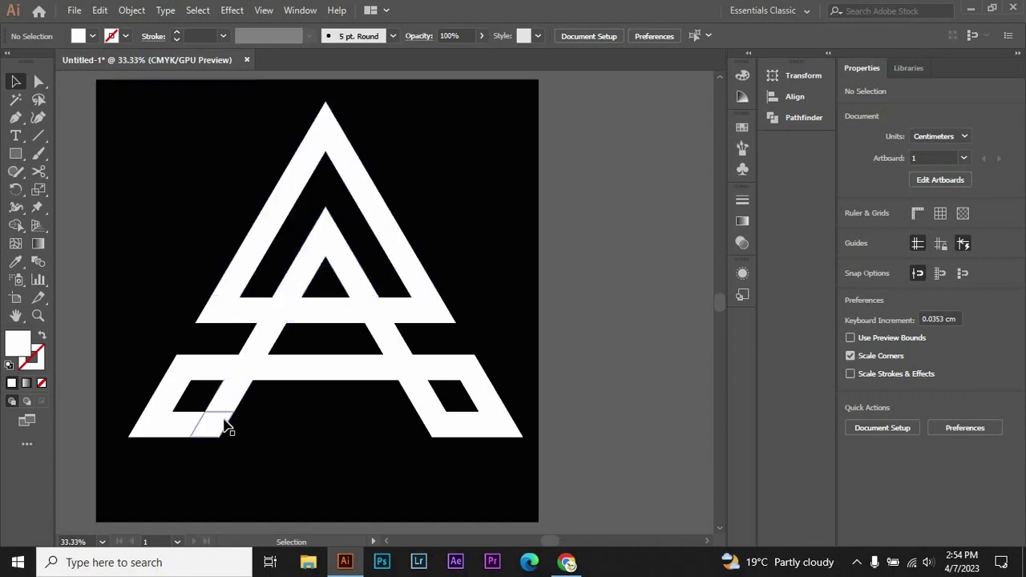
click(229, 429)
shift+click(232, 397)
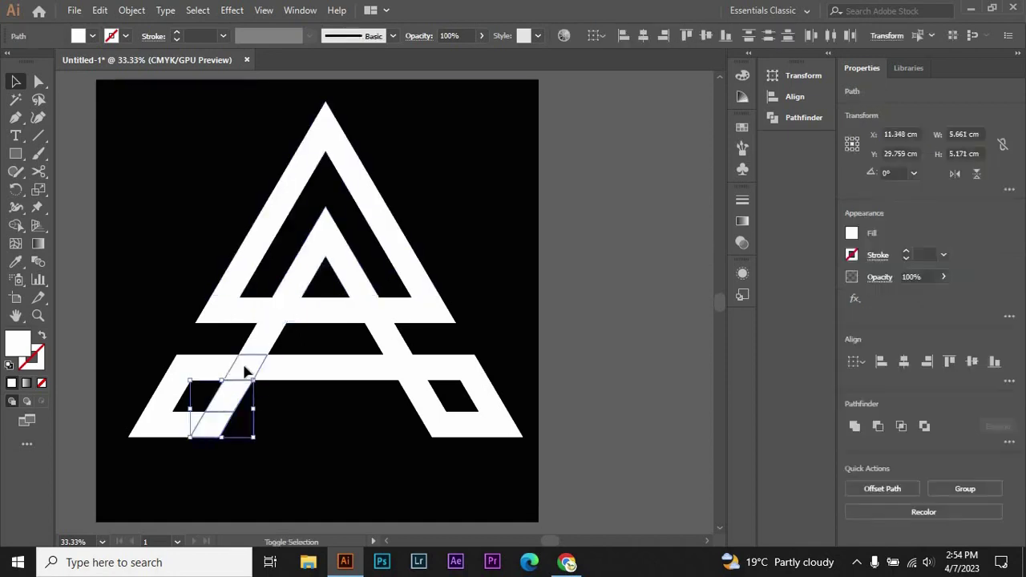
shift+click(246, 371)
shift+click(268, 339)
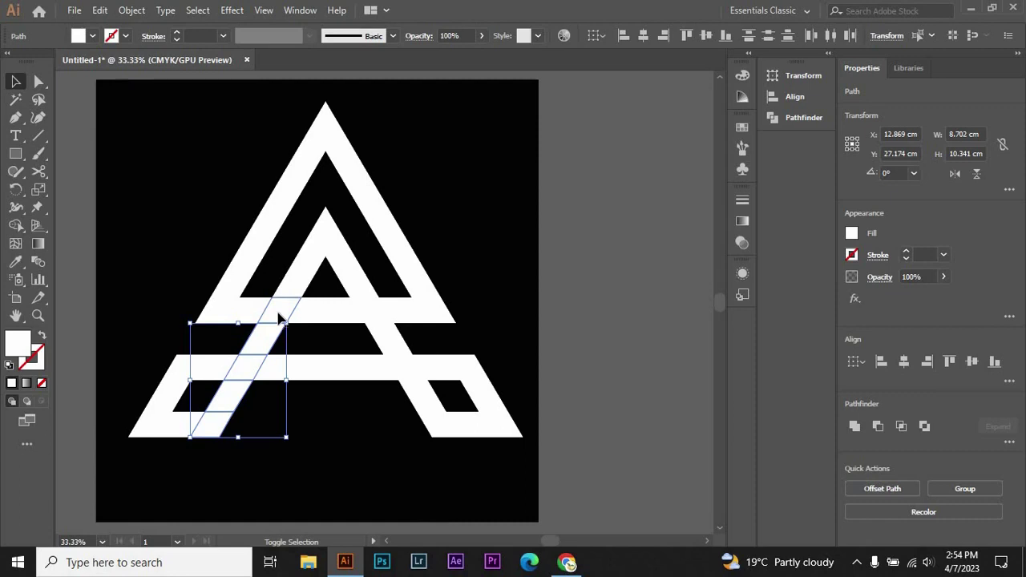
shift+click(282, 309)
Merge the left stripe pieces into one shape with the Shape Builder.
click(16, 226)
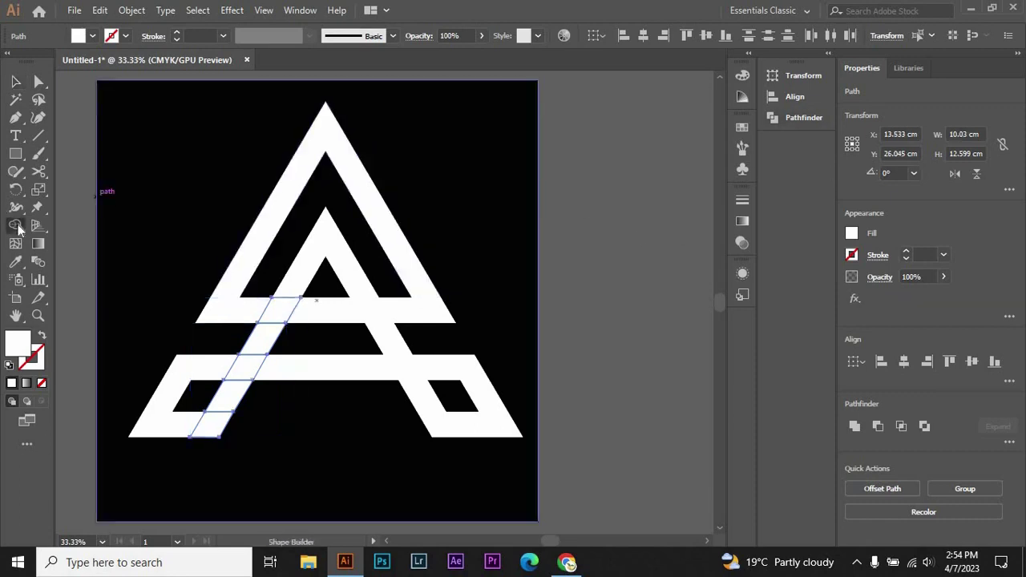
click(742, 128)
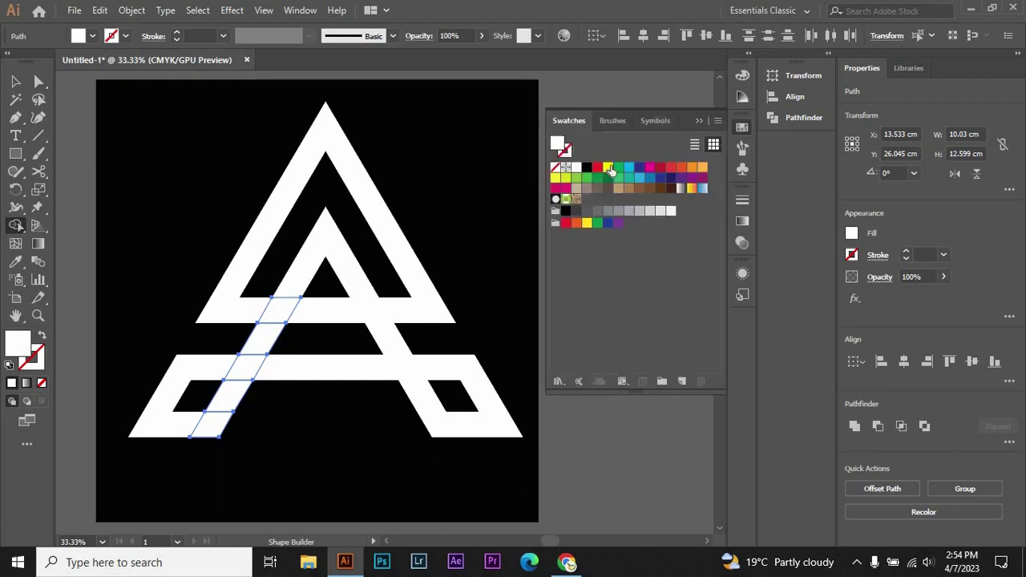
drag(211, 427, 277, 318)
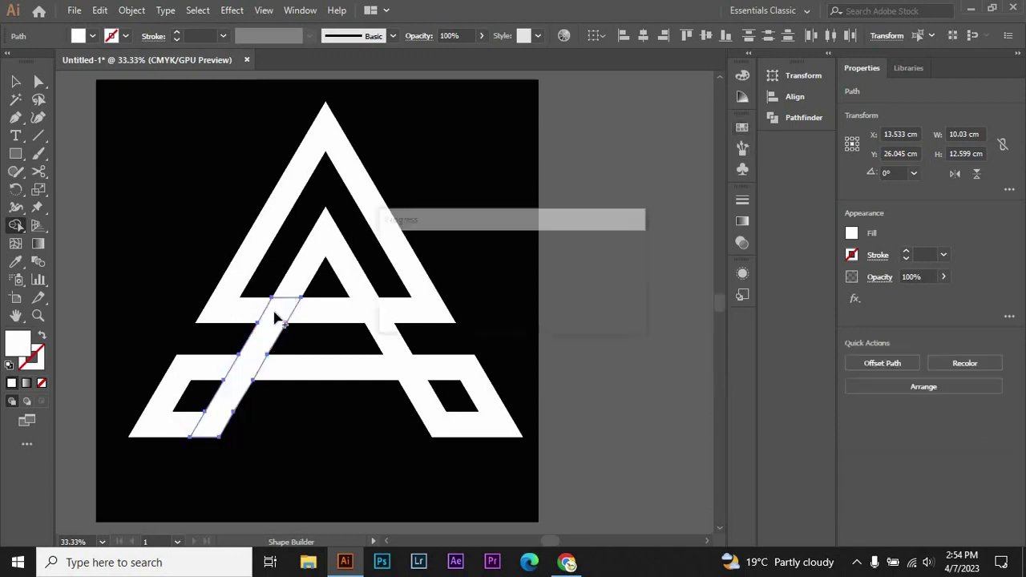
key(v)
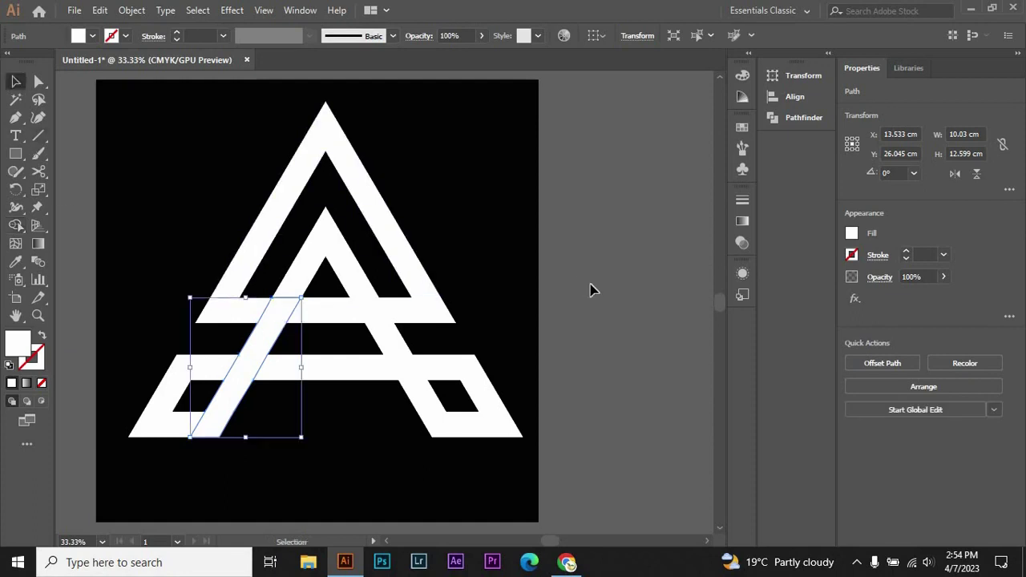
click(591, 288)
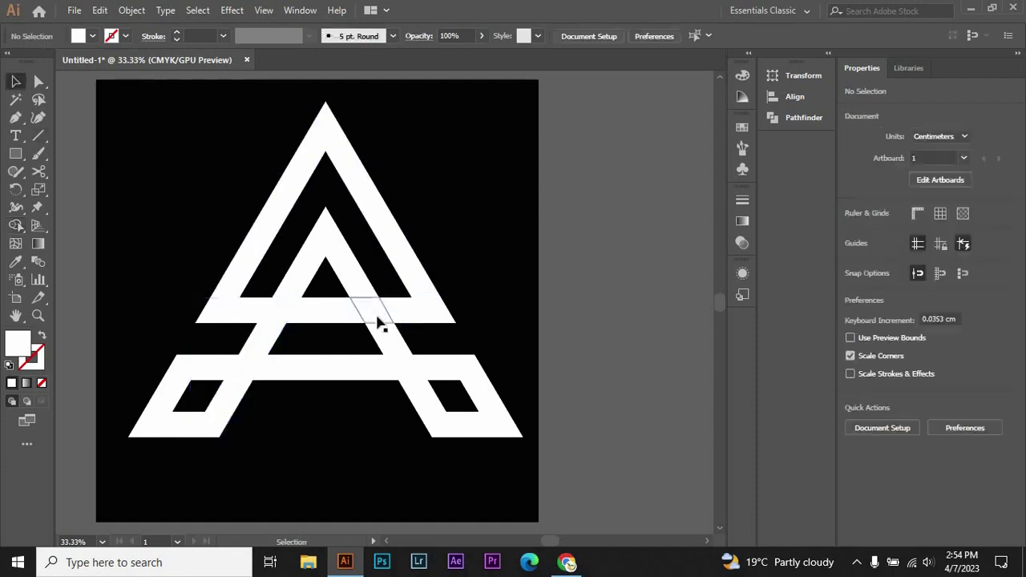
Select the four right-stripe pieces and merge them into one shape with Shape Builder.
click(391, 341)
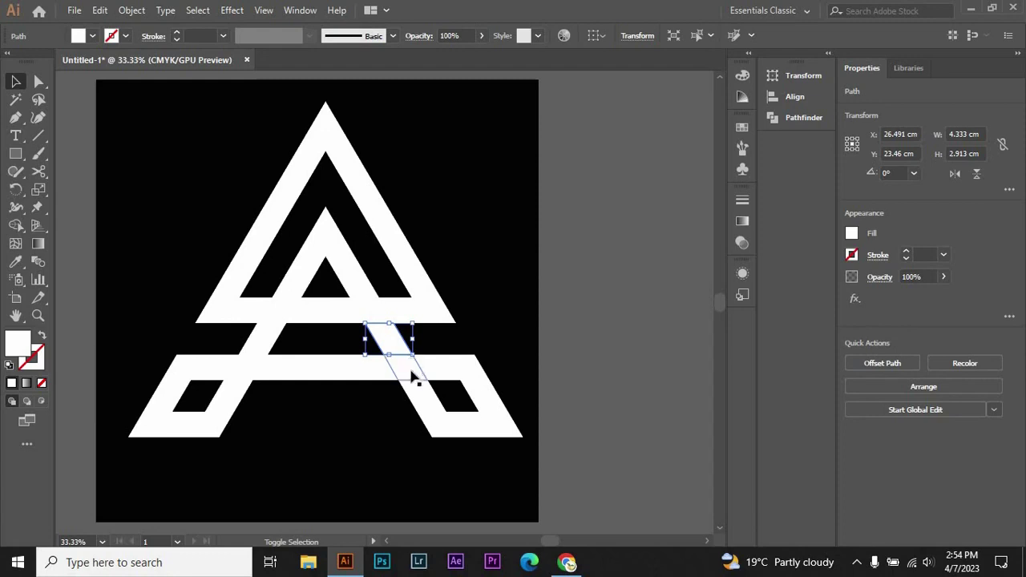
shift+click(415, 385)
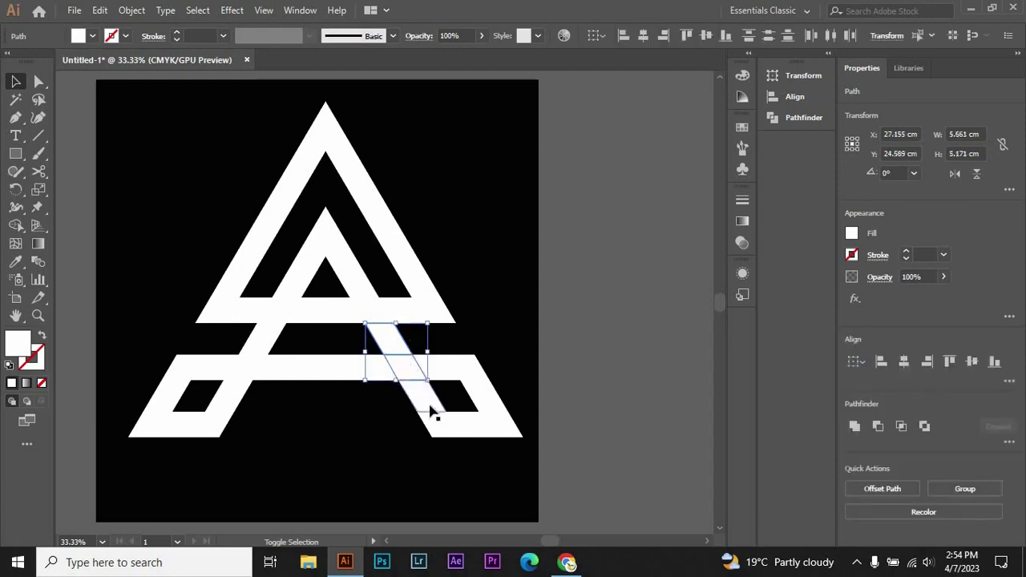
shift+click(430, 411)
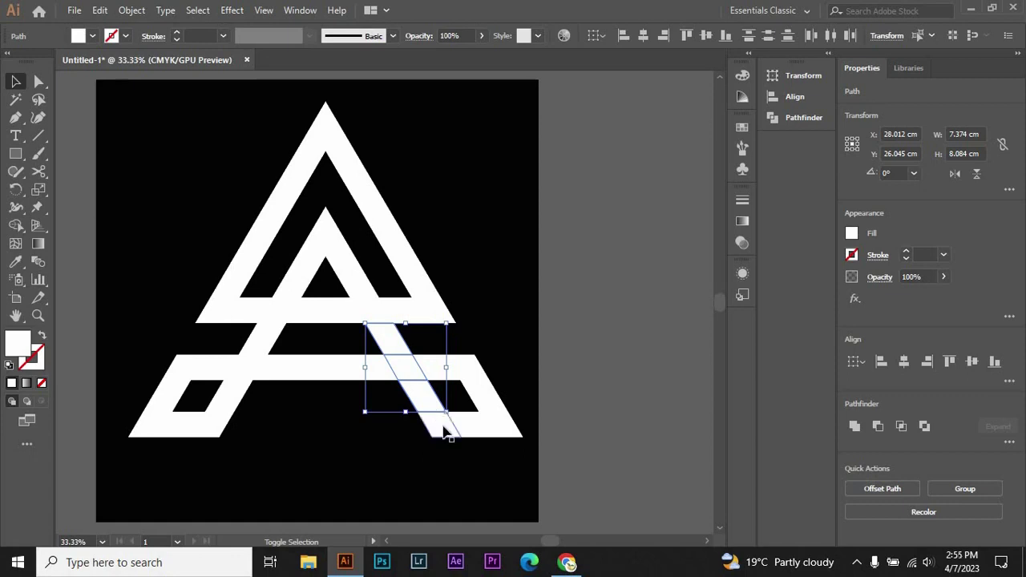
shift+click(446, 427)
key(shift+m)
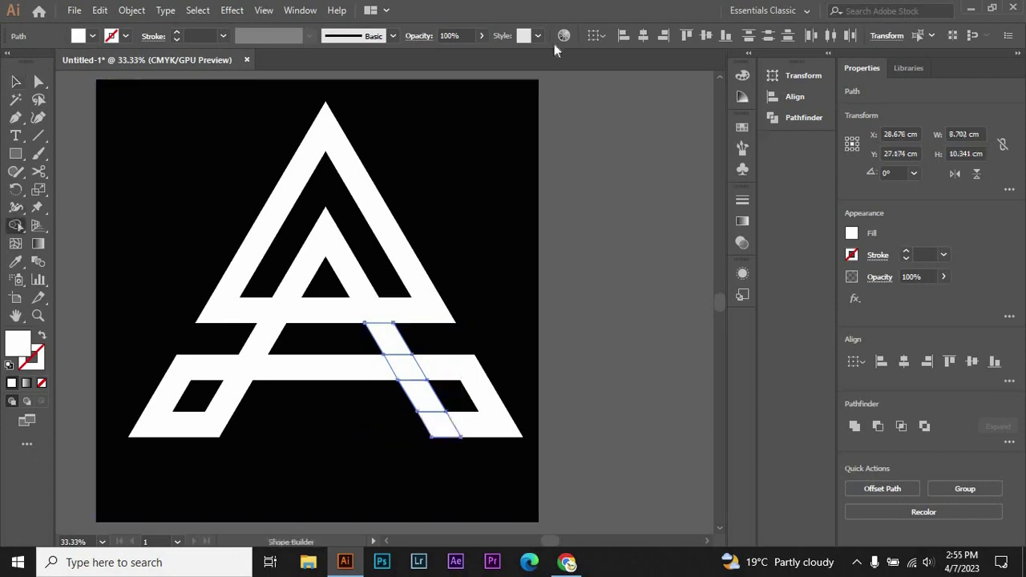
click(739, 132)
drag(390, 337, 443, 428)
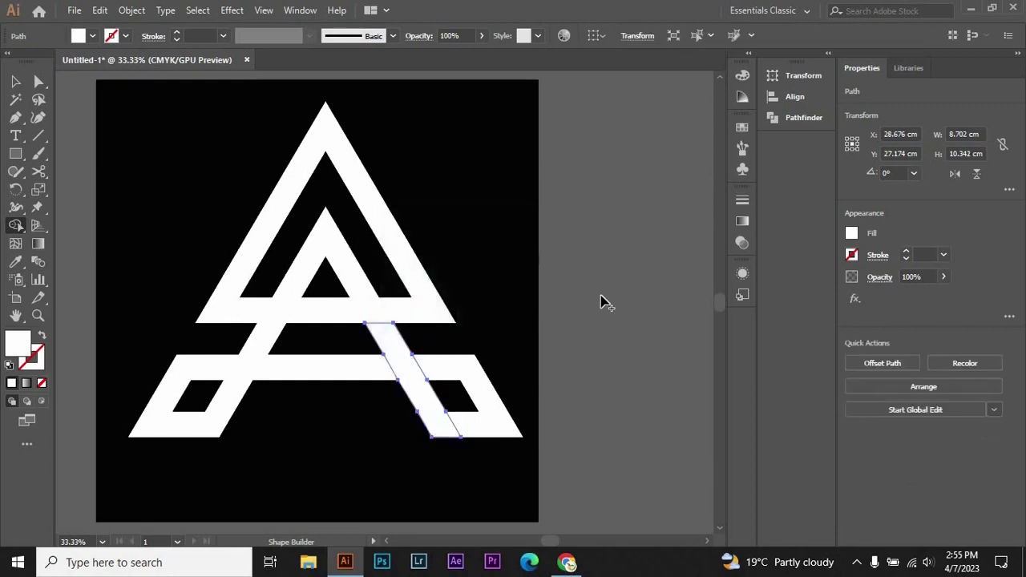
Select the left, middle and right crossbar pieces and merge them with Shape Builder.
key(v)
click(602, 385)
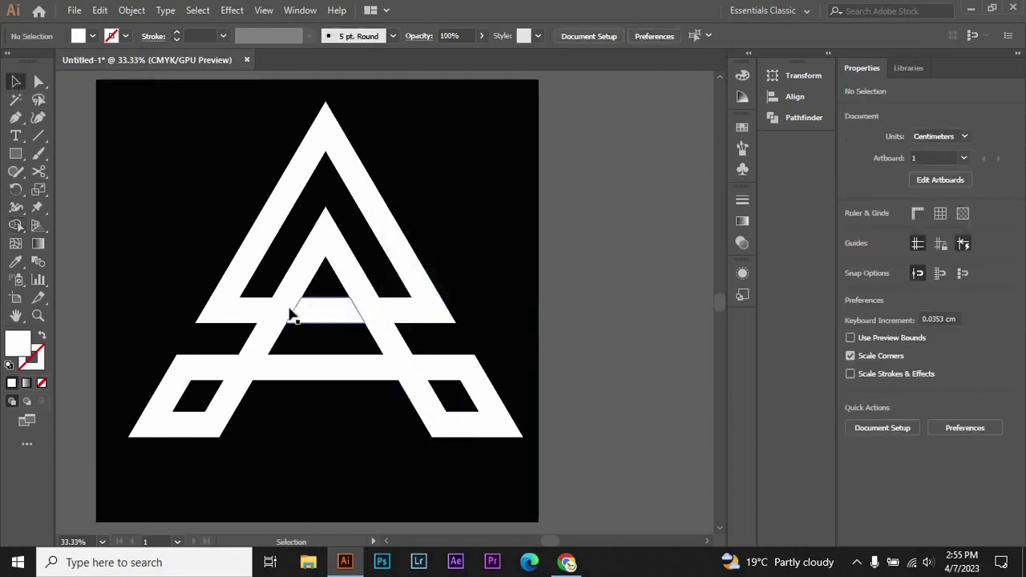
click(306, 317)
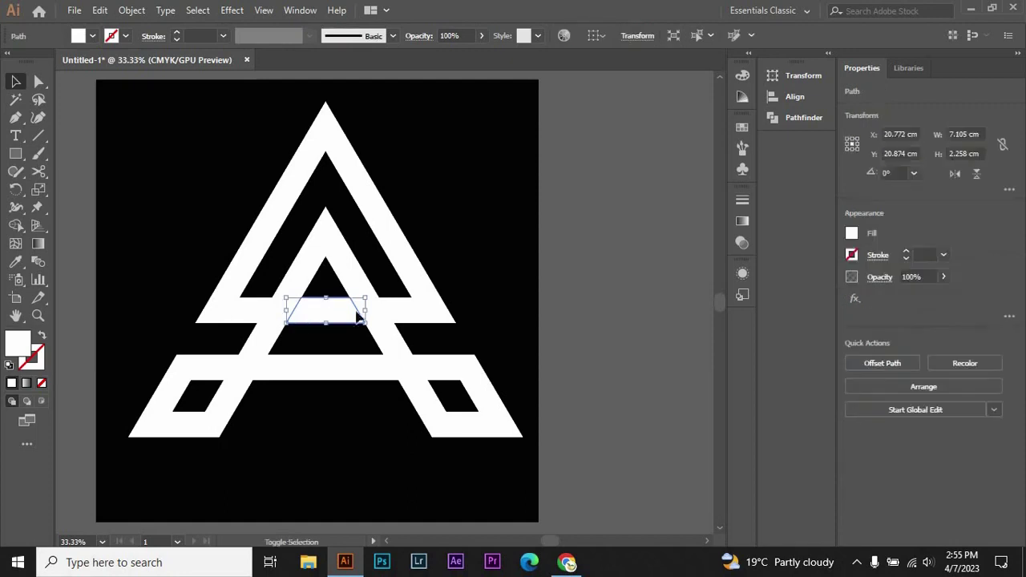
shift+click(380, 319)
shift+click(416, 318)
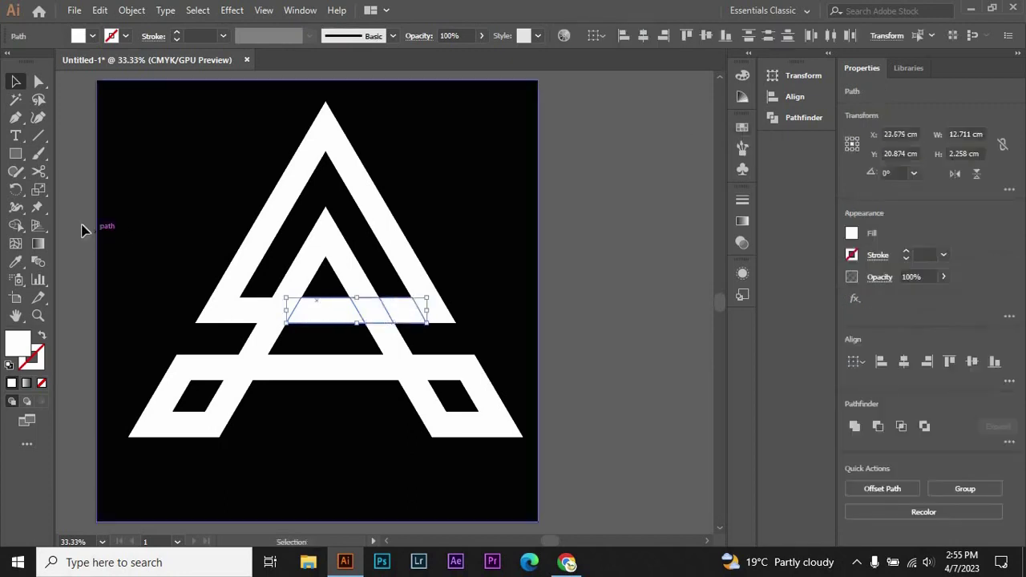
click(16, 225)
click(742, 127)
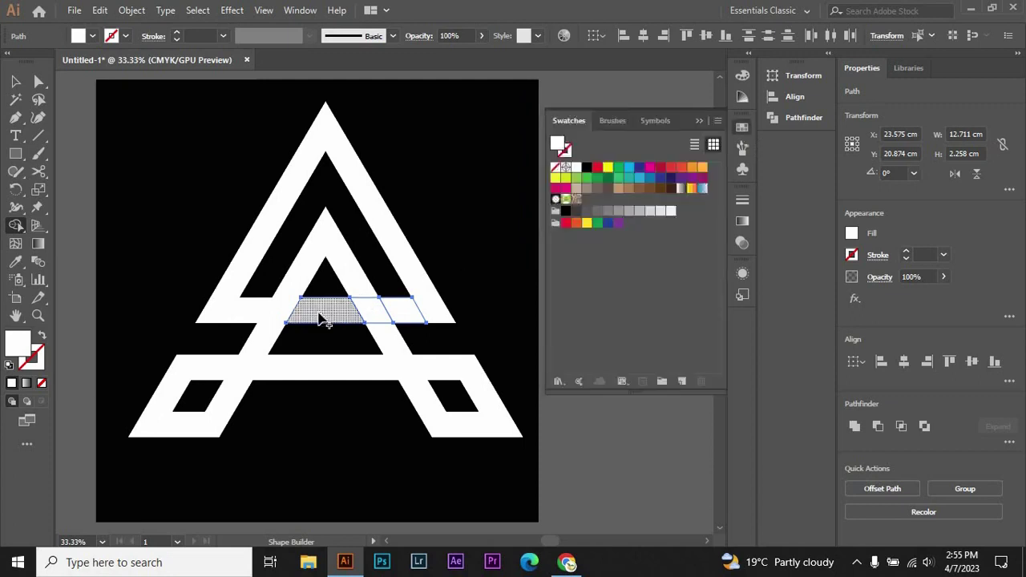
drag(320, 313, 403, 315)
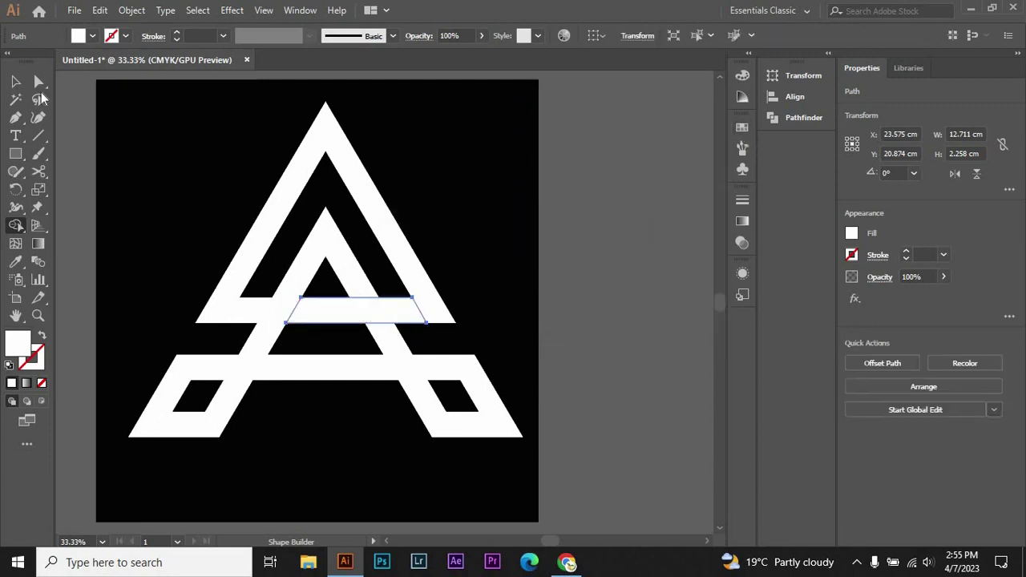
key(v)
click(575, 280)
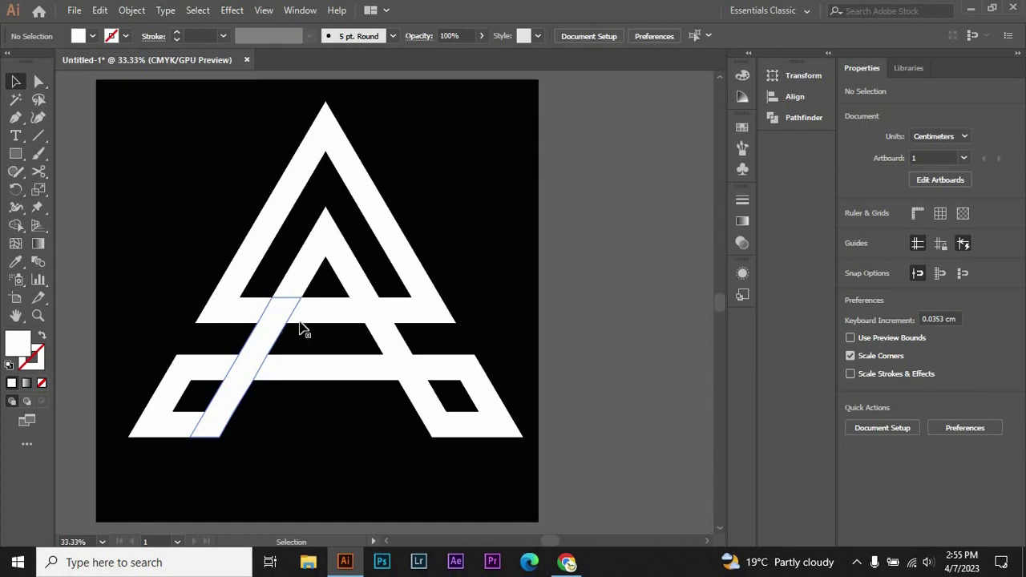
Bring the right stripe to the front and move the crossbar one level forward.
right_click(406, 362)
mouse_move(447, 281)
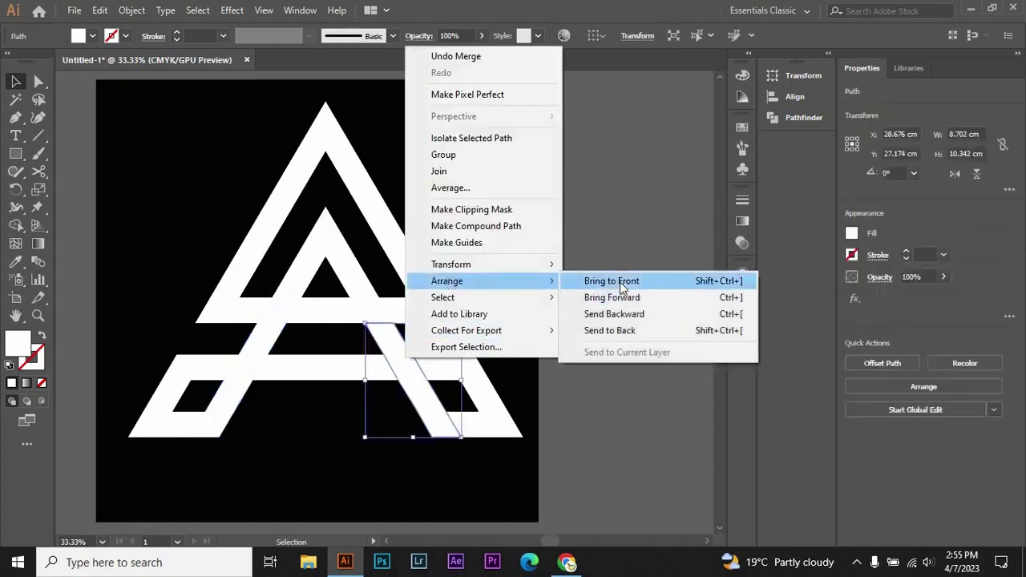
click(620, 283)
click(647, 297)
click(391, 311)
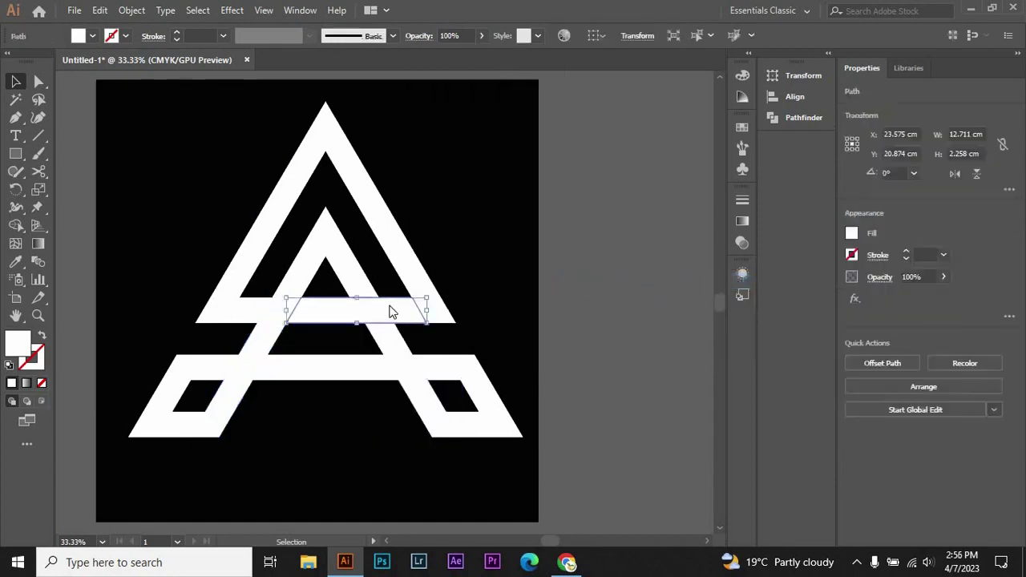
right_click(391, 311)
mouse_move(432, 471)
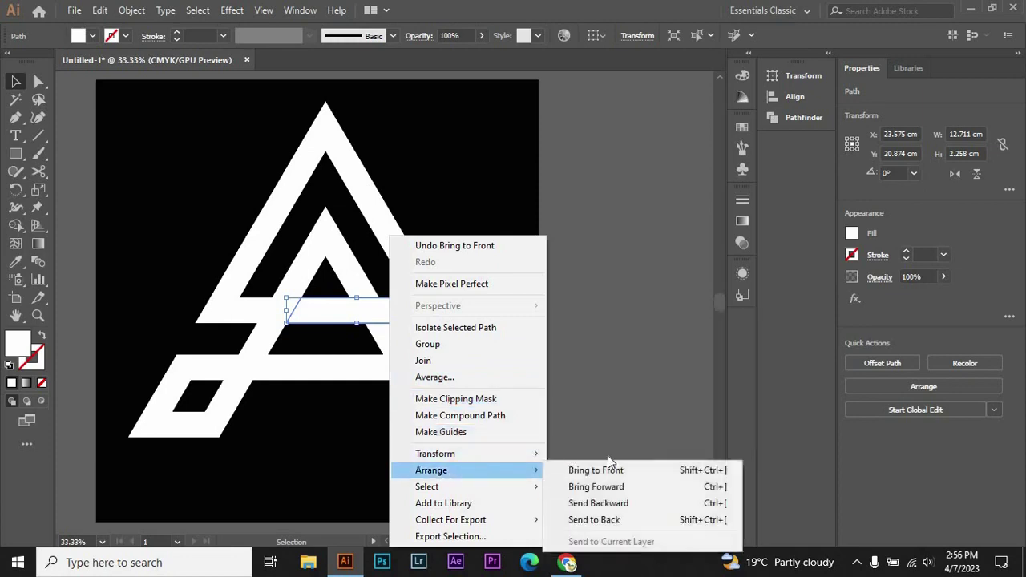
click(591, 485)
click(561, 417)
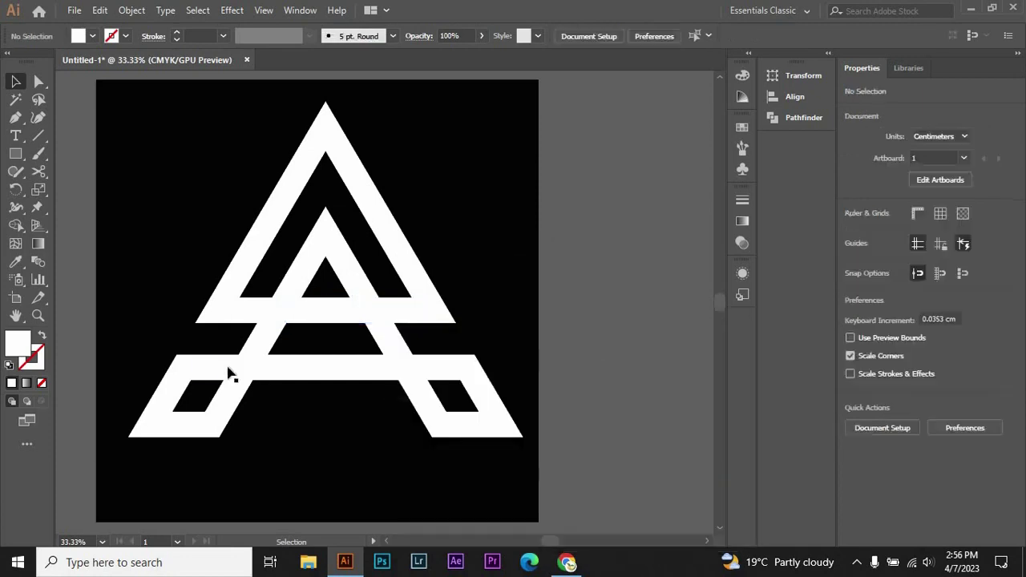
Bring the inner A's left diagonal to the very front.
click(241, 370)
right_click(250, 367)
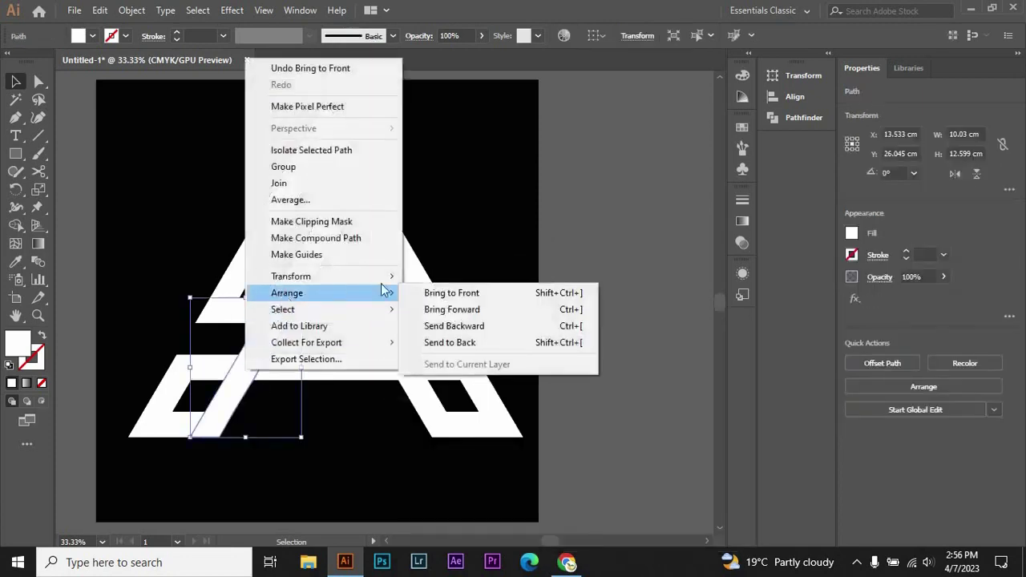
click(448, 293)
click(641, 242)
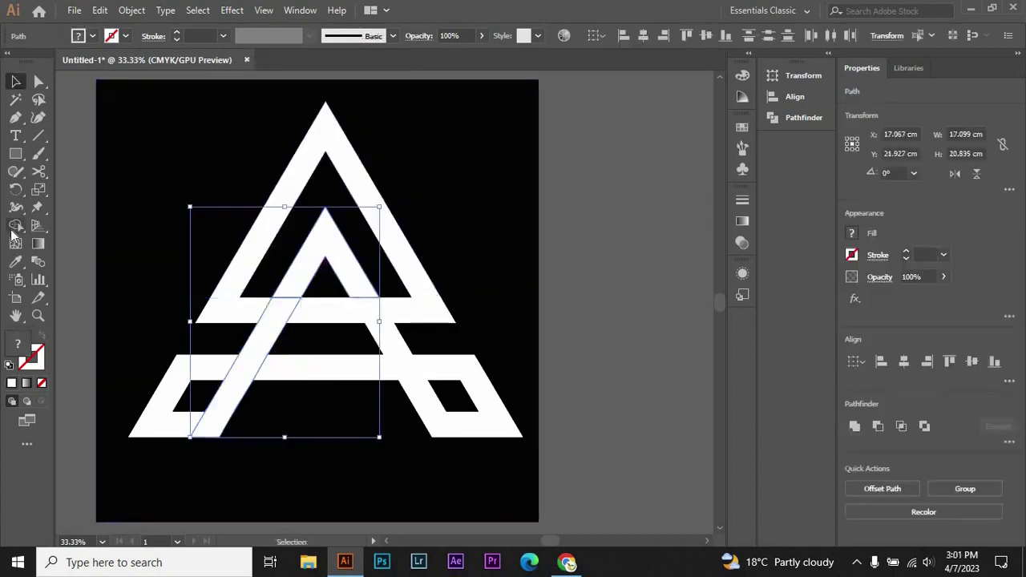
Merge the left diagonal's pieces into one shape with Shape Builder and select it.
click(15, 226)
drag(272, 297, 300, 291)
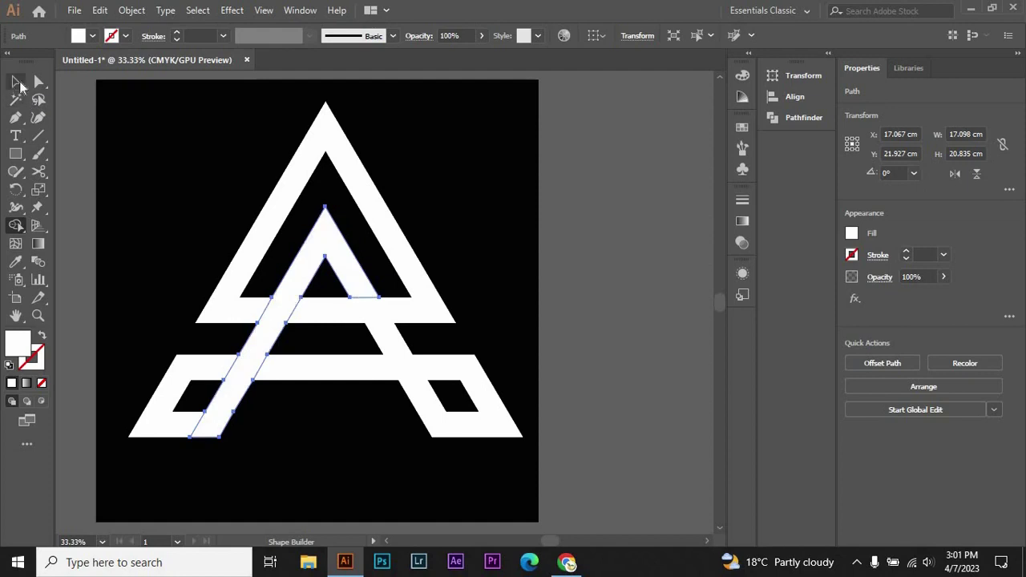
click(15, 81)
right_click(630, 377)
click(556, 351)
click(316, 260)
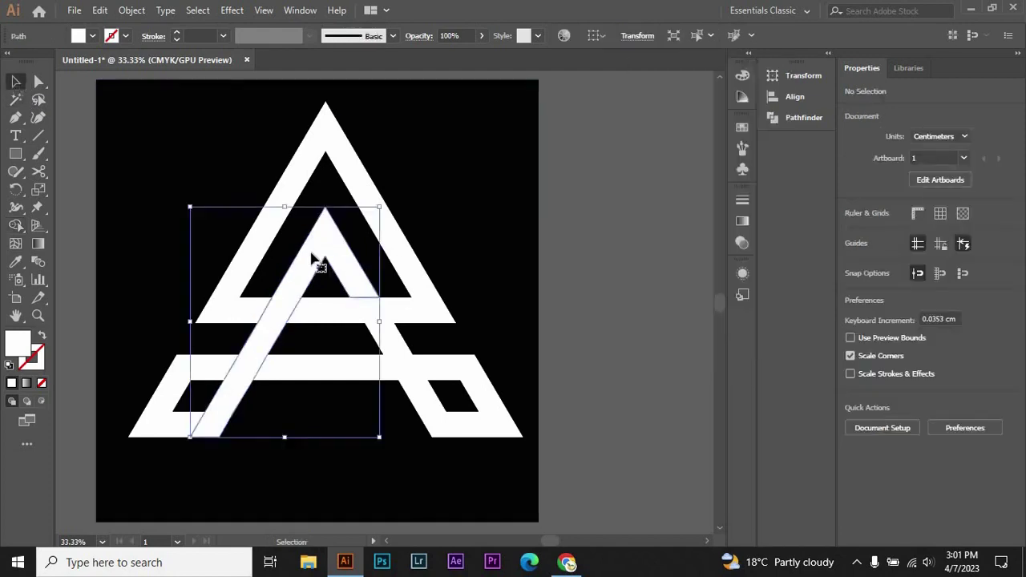
Add a Drop Shadow to the left diagonal with preview on, trying different horizontal offsets.
click(232, 10)
mouse_move(252, 180)
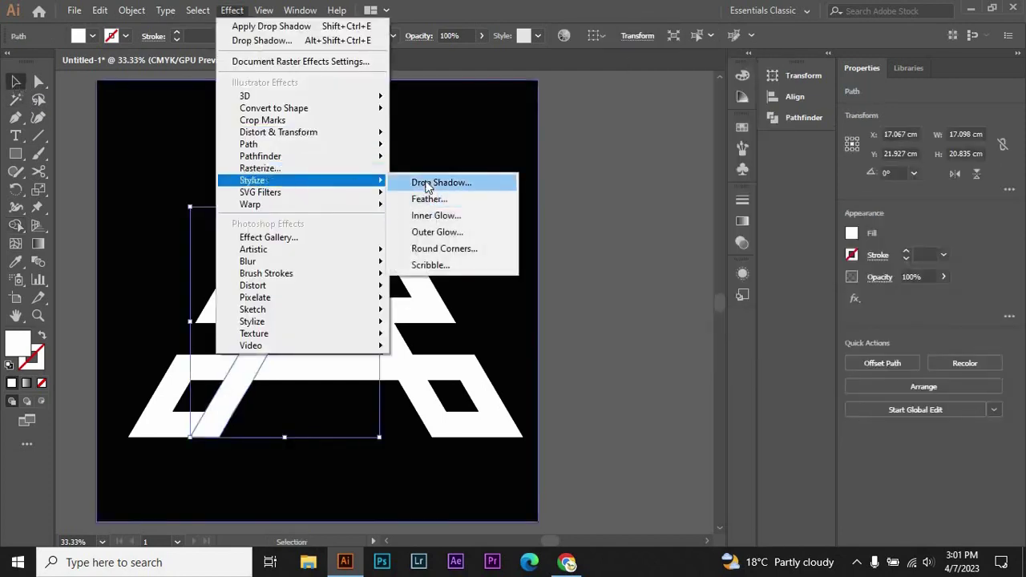
click(427, 183)
click(488, 382)
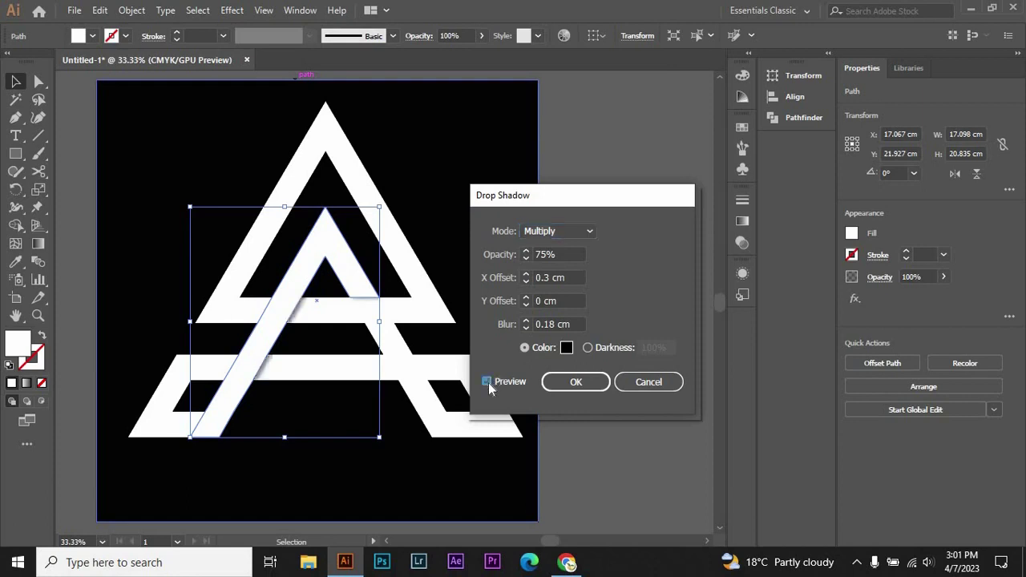
click(525, 298)
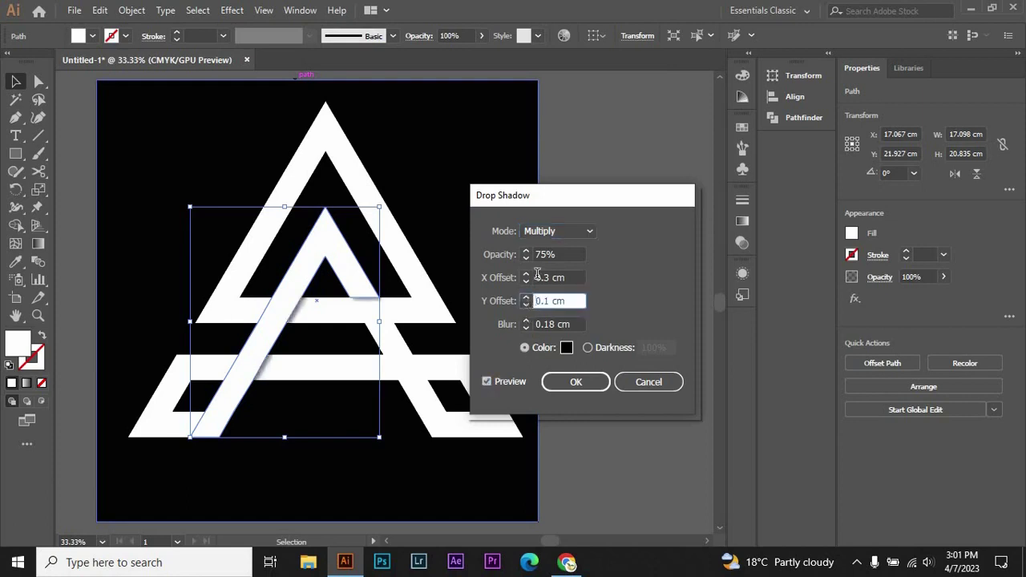
click(526, 275)
click(525, 275)
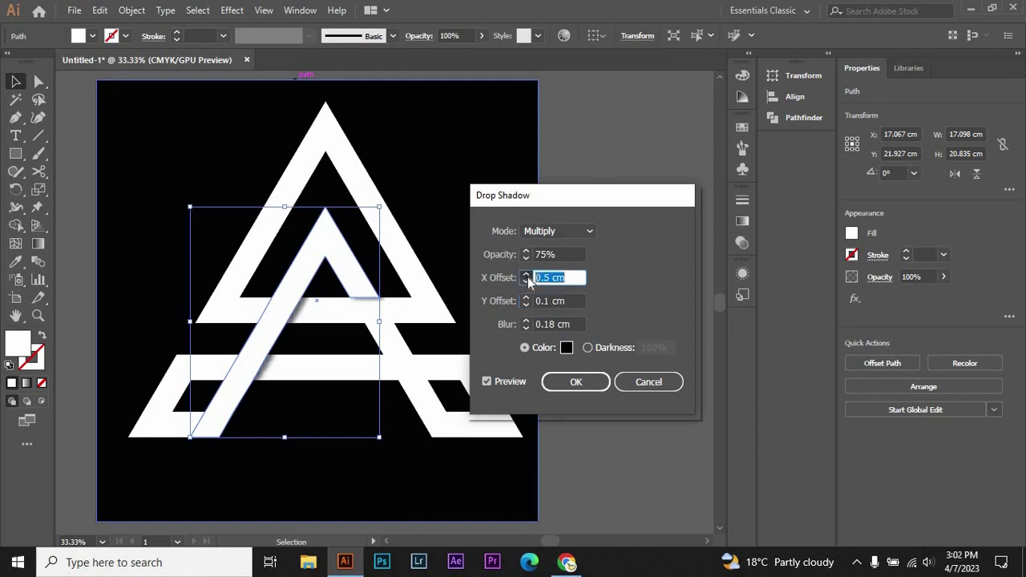
click(526, 275)
click(525, 281)
click(525, 281)
click(524, 282)
Settle the shadow at X offset 0.7 cm and Y offset -0.4 cm and apply it.
click(527, 305)
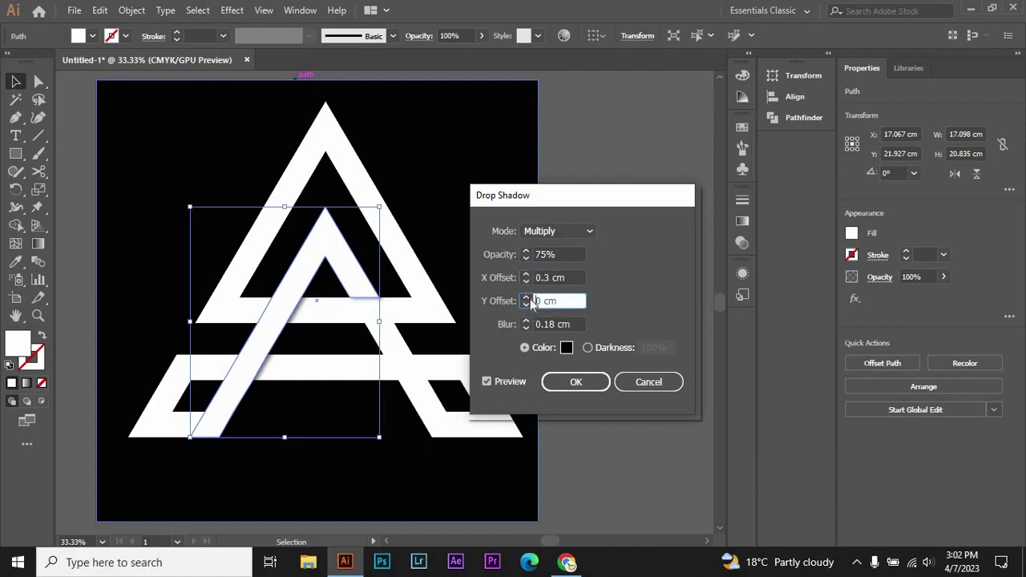
click(528, 276)
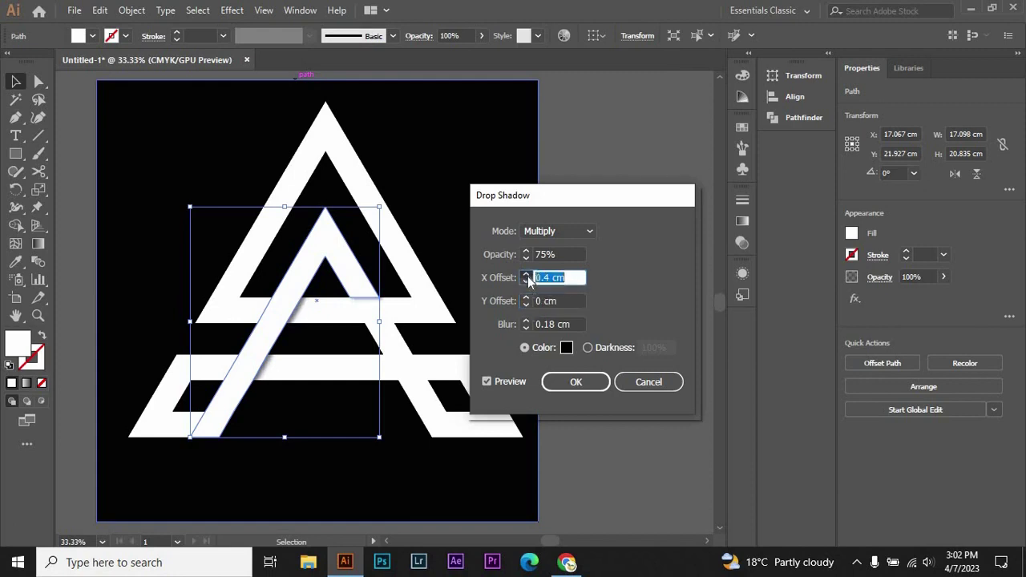
click(527, 275)
click(527, 304)
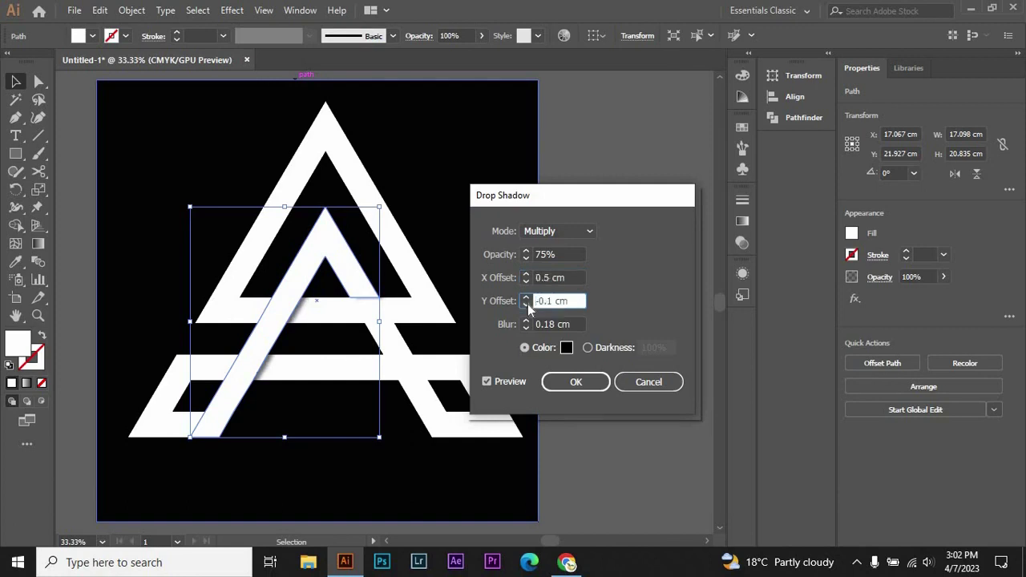
click(527, 304)
click(527, 304)
click(526, 274)
click(526, 274)
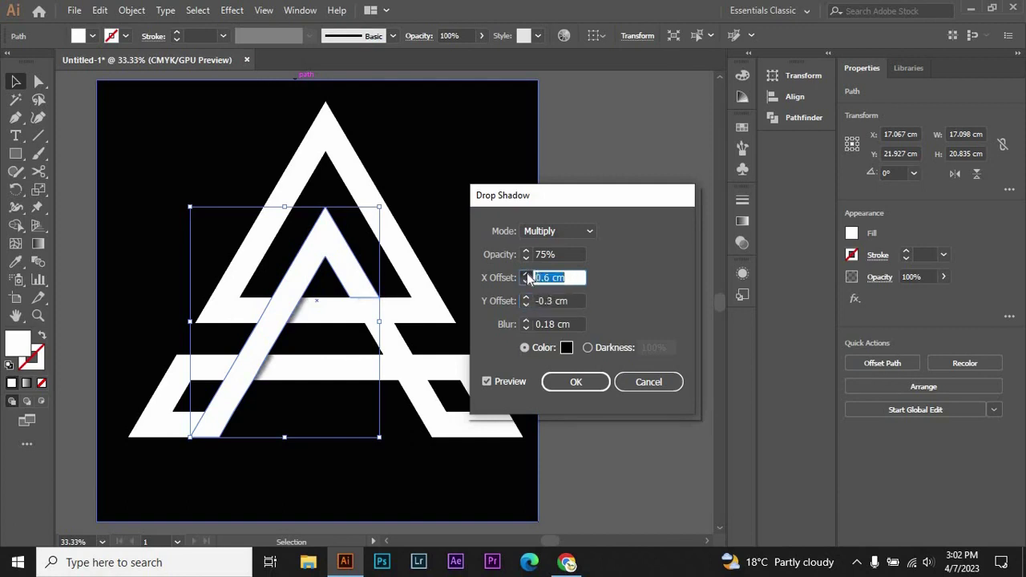
click(527, 304)
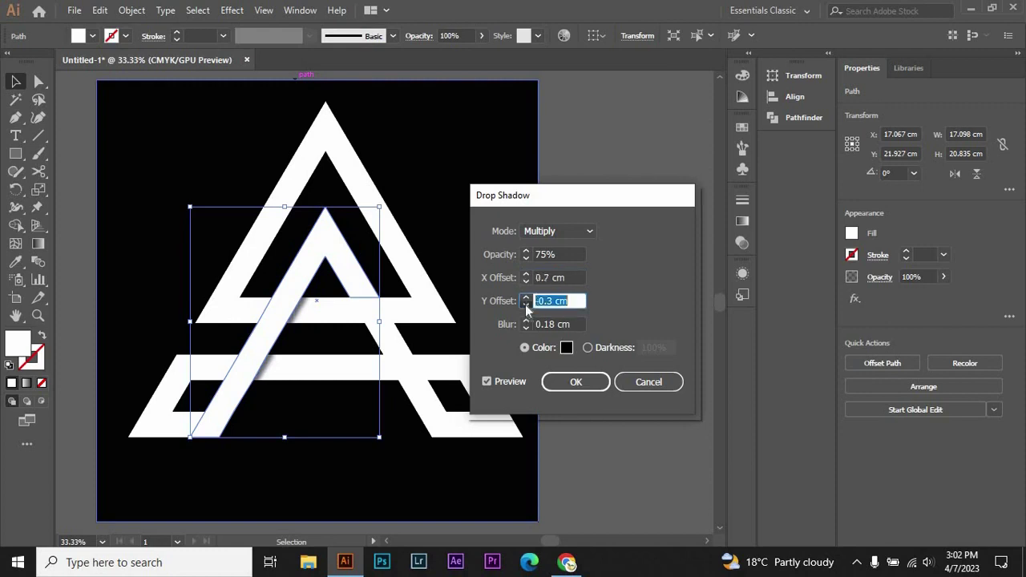
click(571, 383)
click(613, 357)
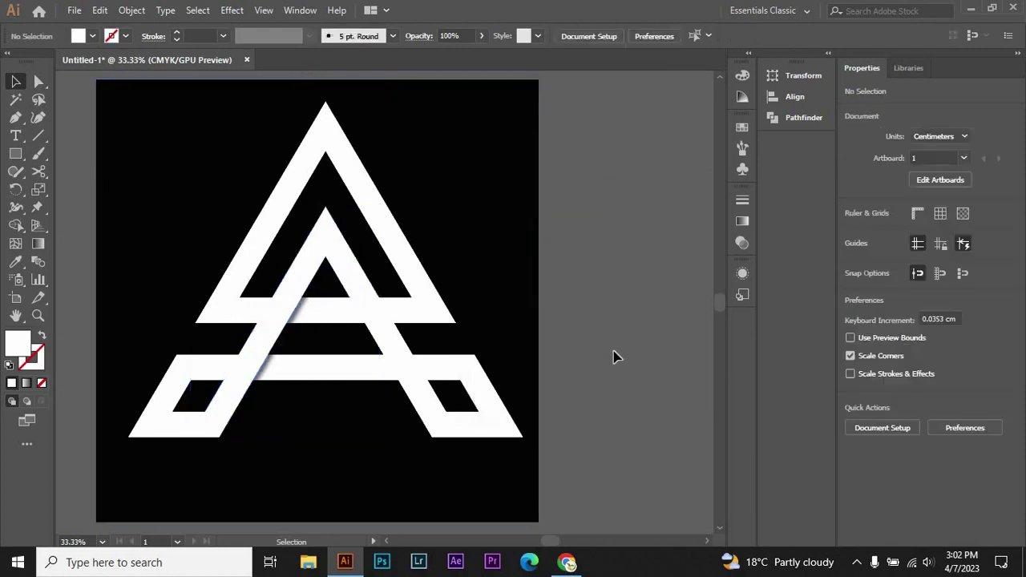
Add a Drop Shadow to the upper crossbar with preview, moving it down to 0.5 cm.
click(393, 311)
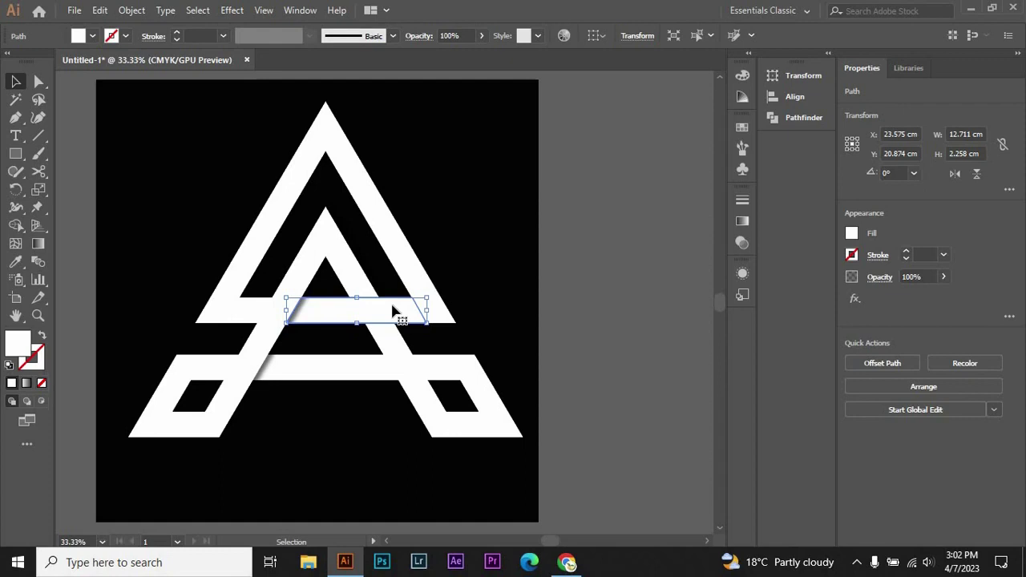
click(231, 10)
mouse_move(252, 180)
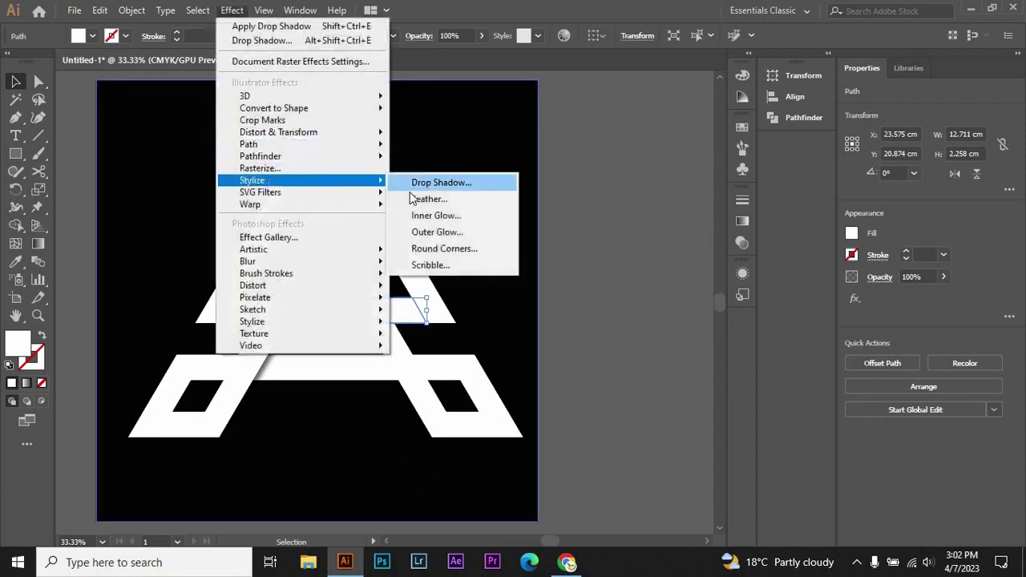
click(433, 185)
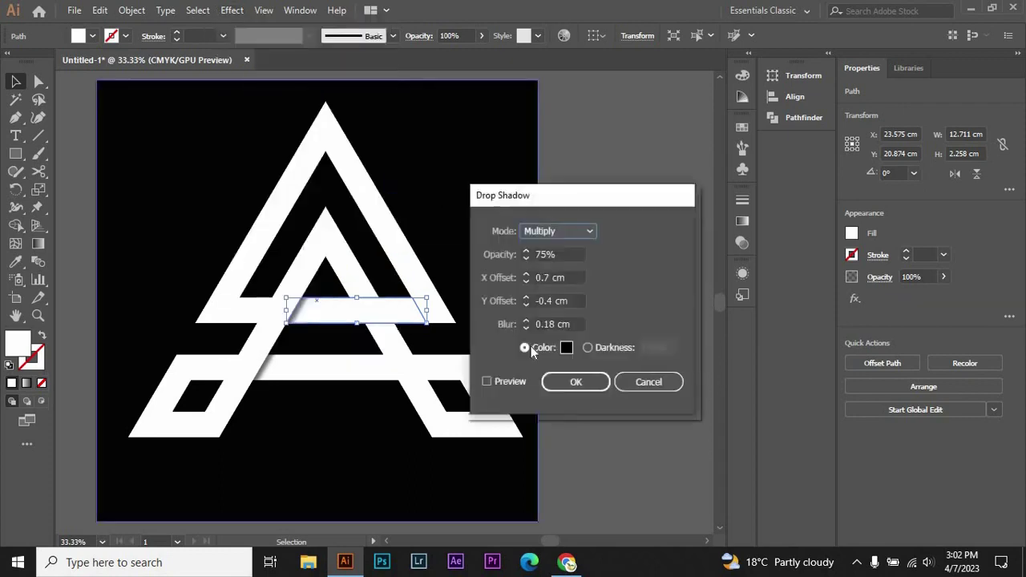
click(486, 382)
click(526, 304)
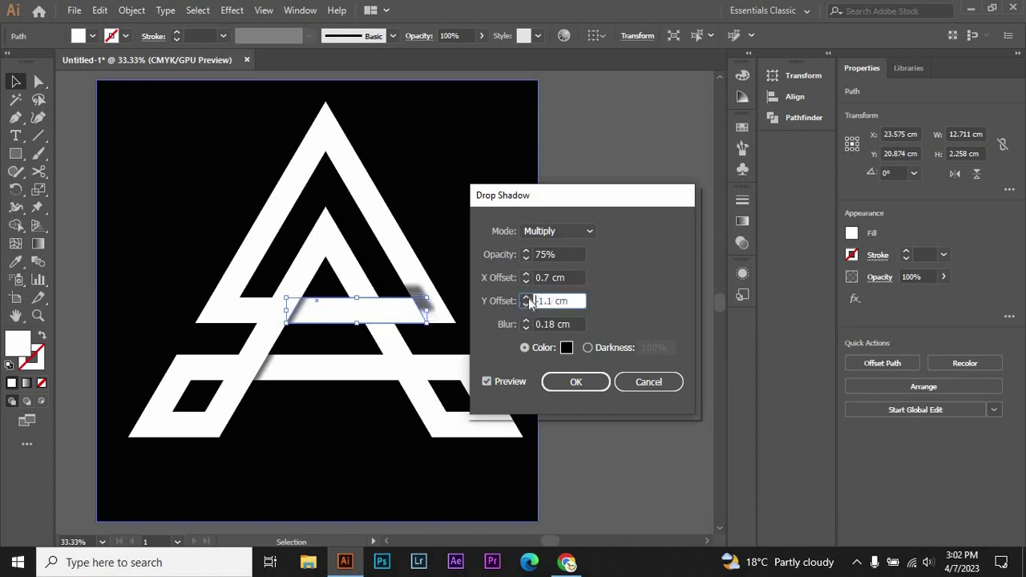
click(526, 297)
click(528, 297)
click(528, 297)
click(526, 283)
Set the crossbar shadow's horizontal offset to 0 cm, fine-tune vertical offset, and apply.
click(526, 283)
click(526, 283)
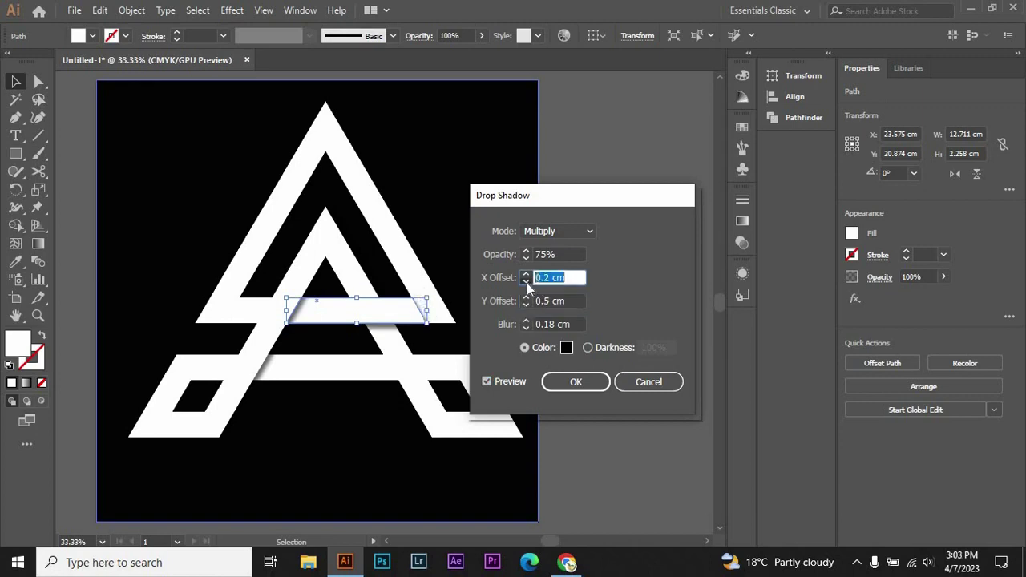
click(527, 283)
click(526, 283)
click(526, 283)
click(526, 282)
click(526, 274)
click(528, 296)
click(528, 298)
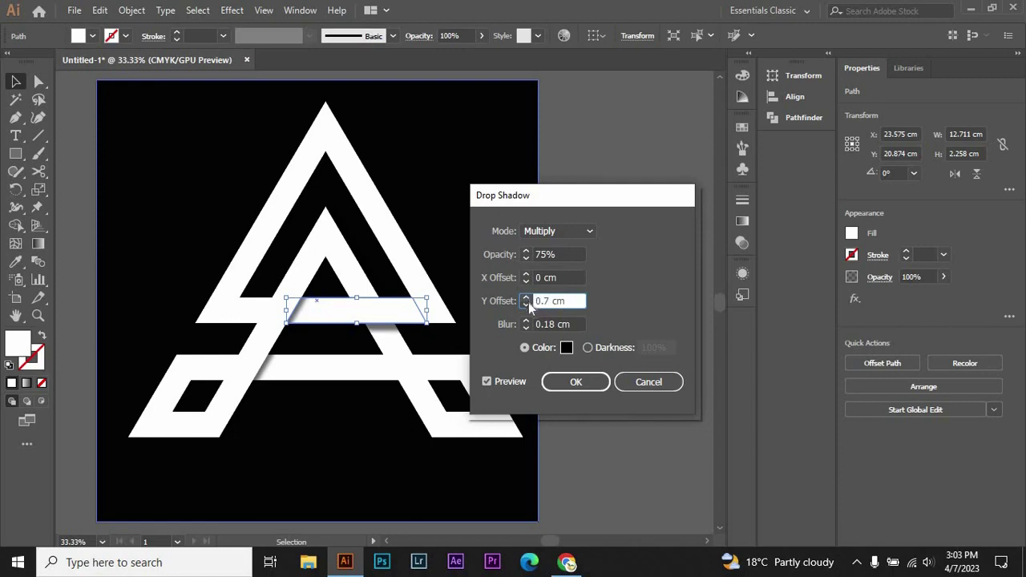
click(588, 383)
click(609, 353)
Apply a 75% Multiply drop shadow, X 0 cm / Y 0.5 cm, to the A's lower-right diagonal.
click(414, 375)
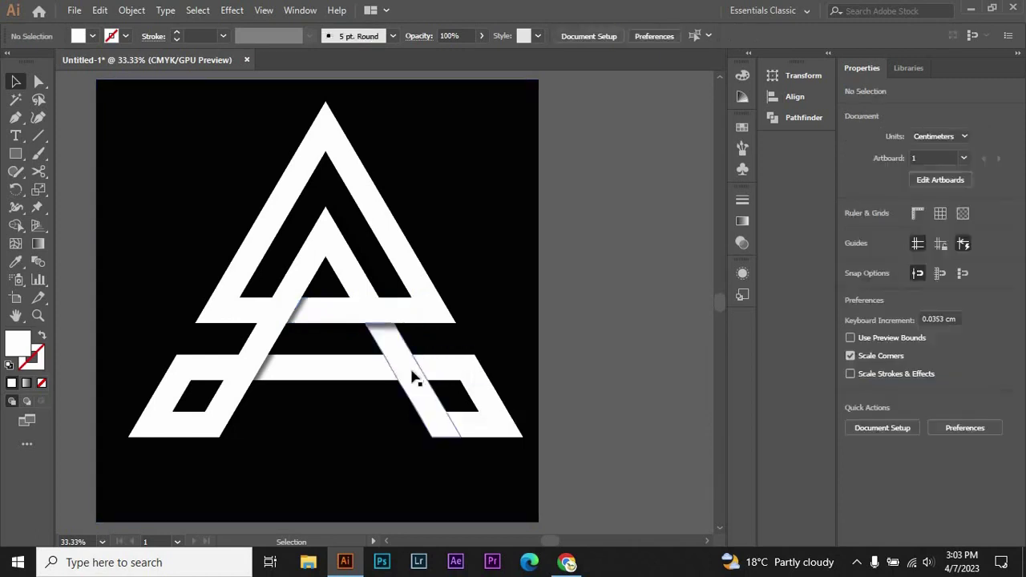
click(230, 9)
mouse_move(253, 180)
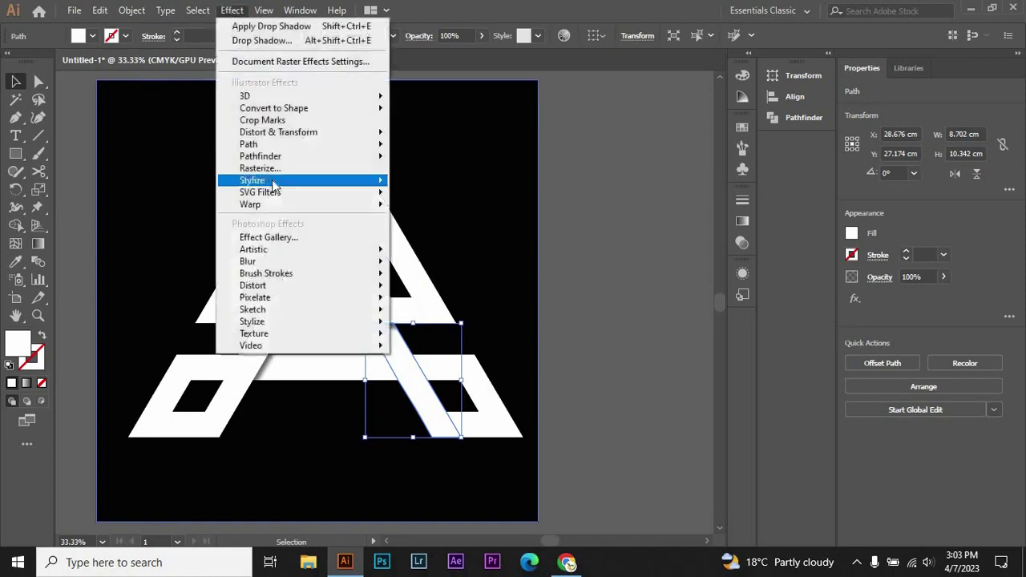
click(431, 182)
click(487, 382)
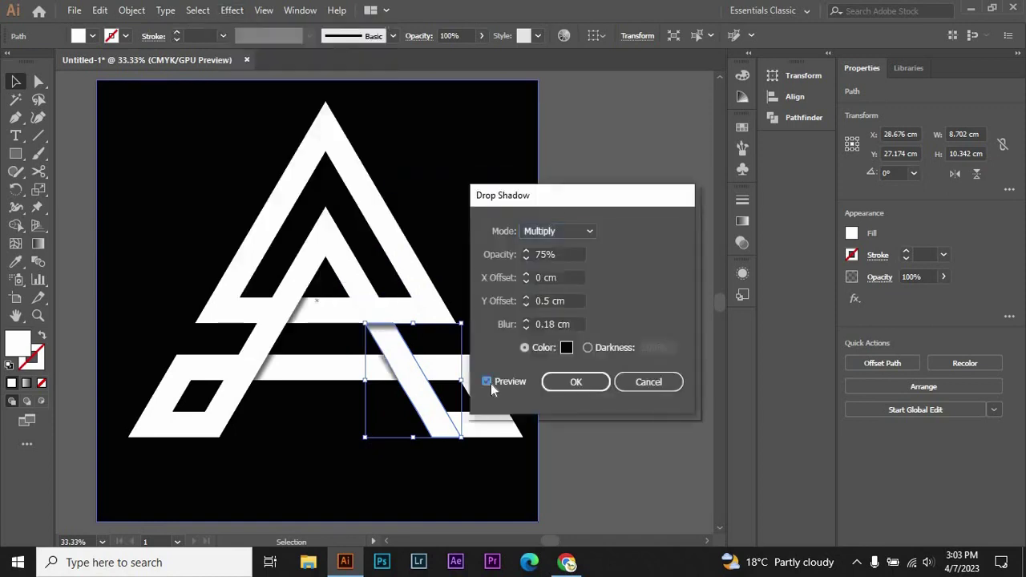
click(574, 383)
click(641, 344)
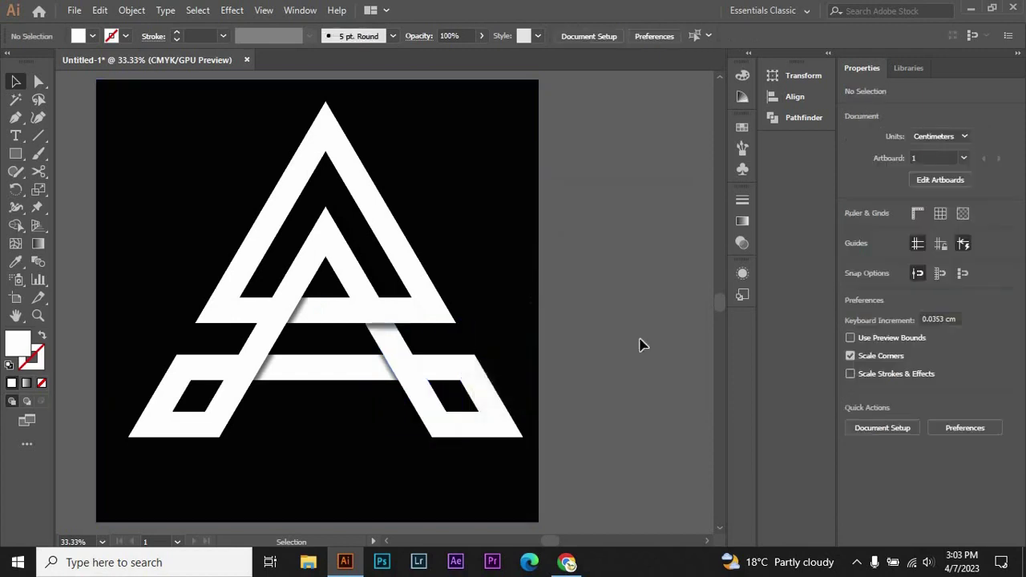